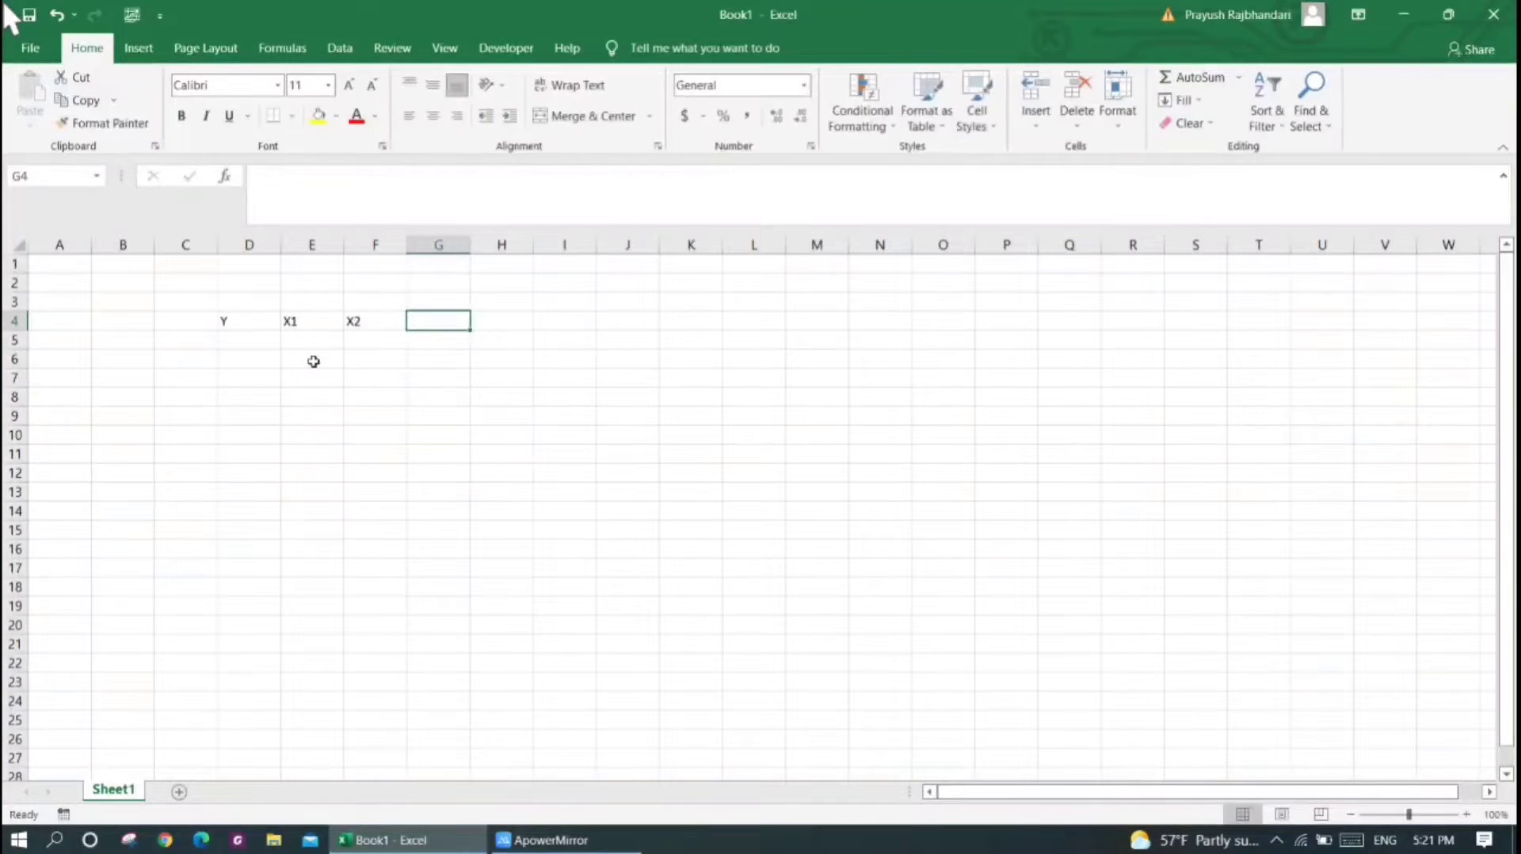
Enter the header X3 in cell G4, beside the Y, X1 and X2 headers
type("X3")
key("Return")
key("Up")
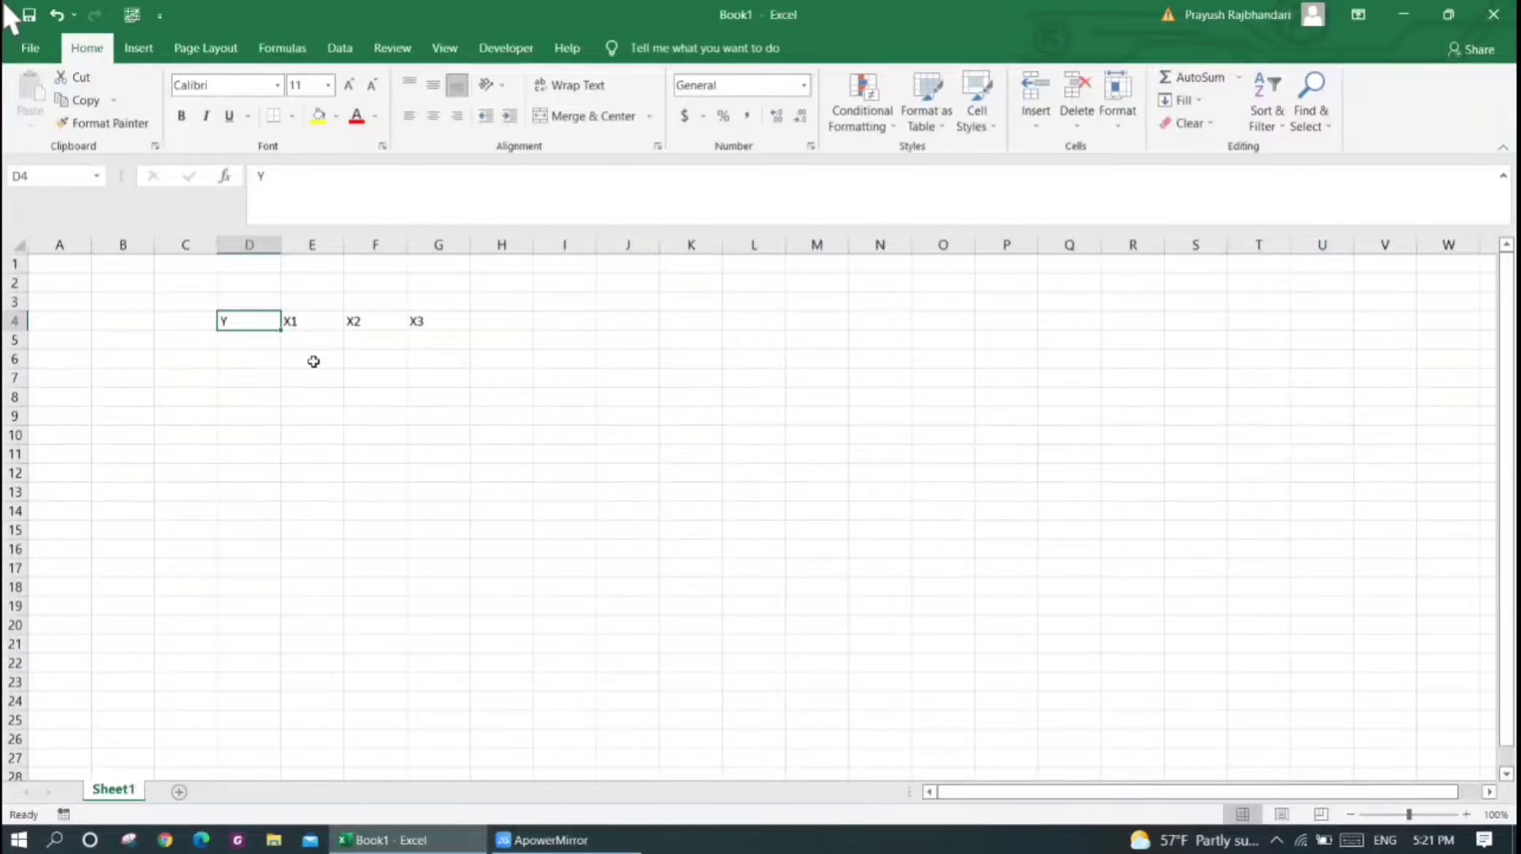
key("Right")
key("Right")
key("Right")
key("Down")
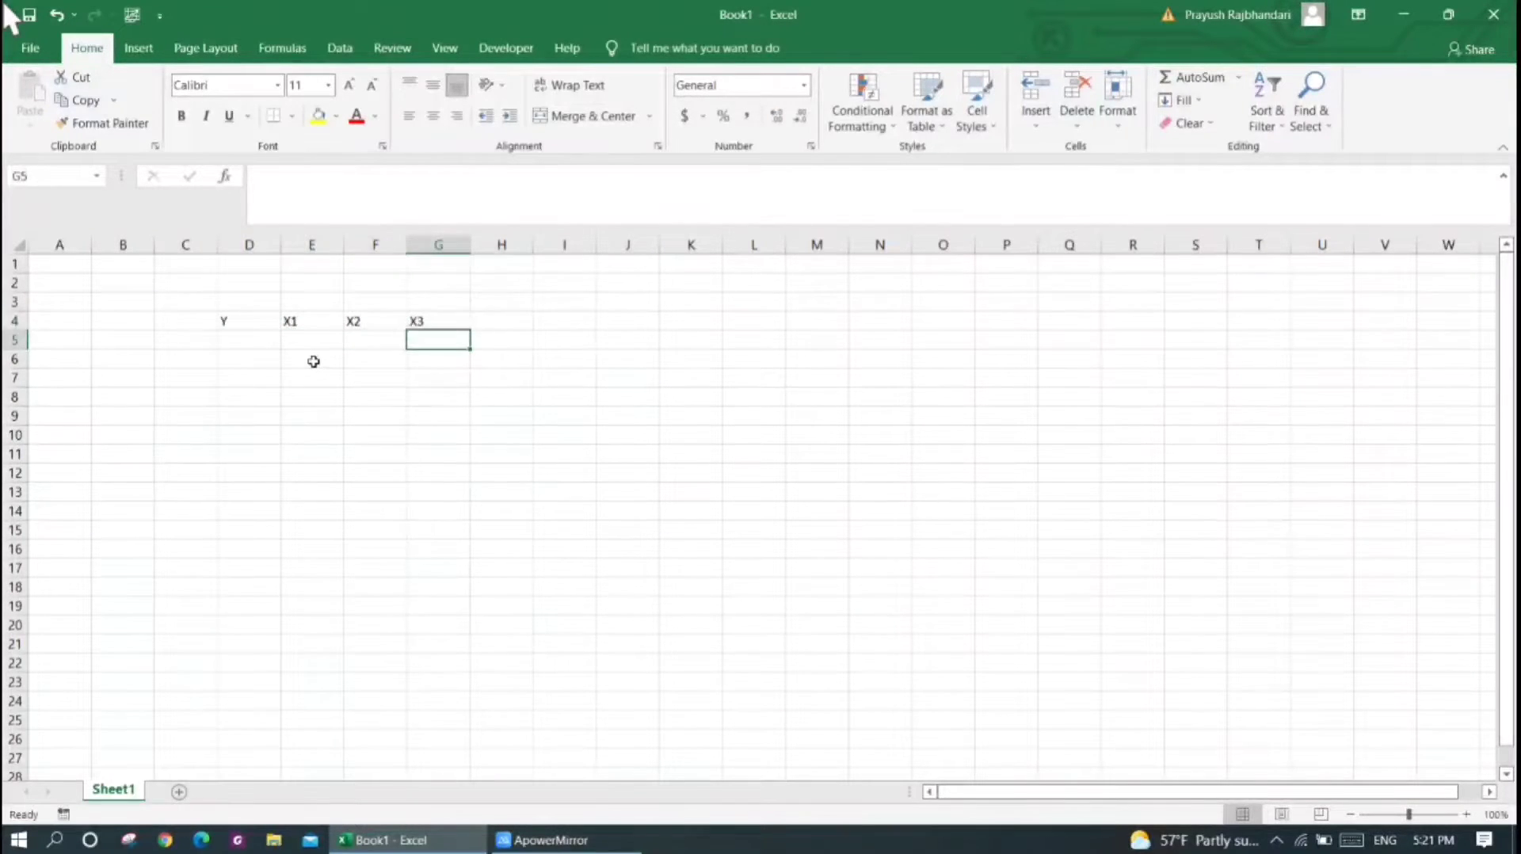
Fill the Y column with the numbers 1 through 9 in cells D5 to D13
key("Left")
key("Left")
key("Left")
type("1")
key("Return")
type("2")
key("Return")
type("3")
key("Return")
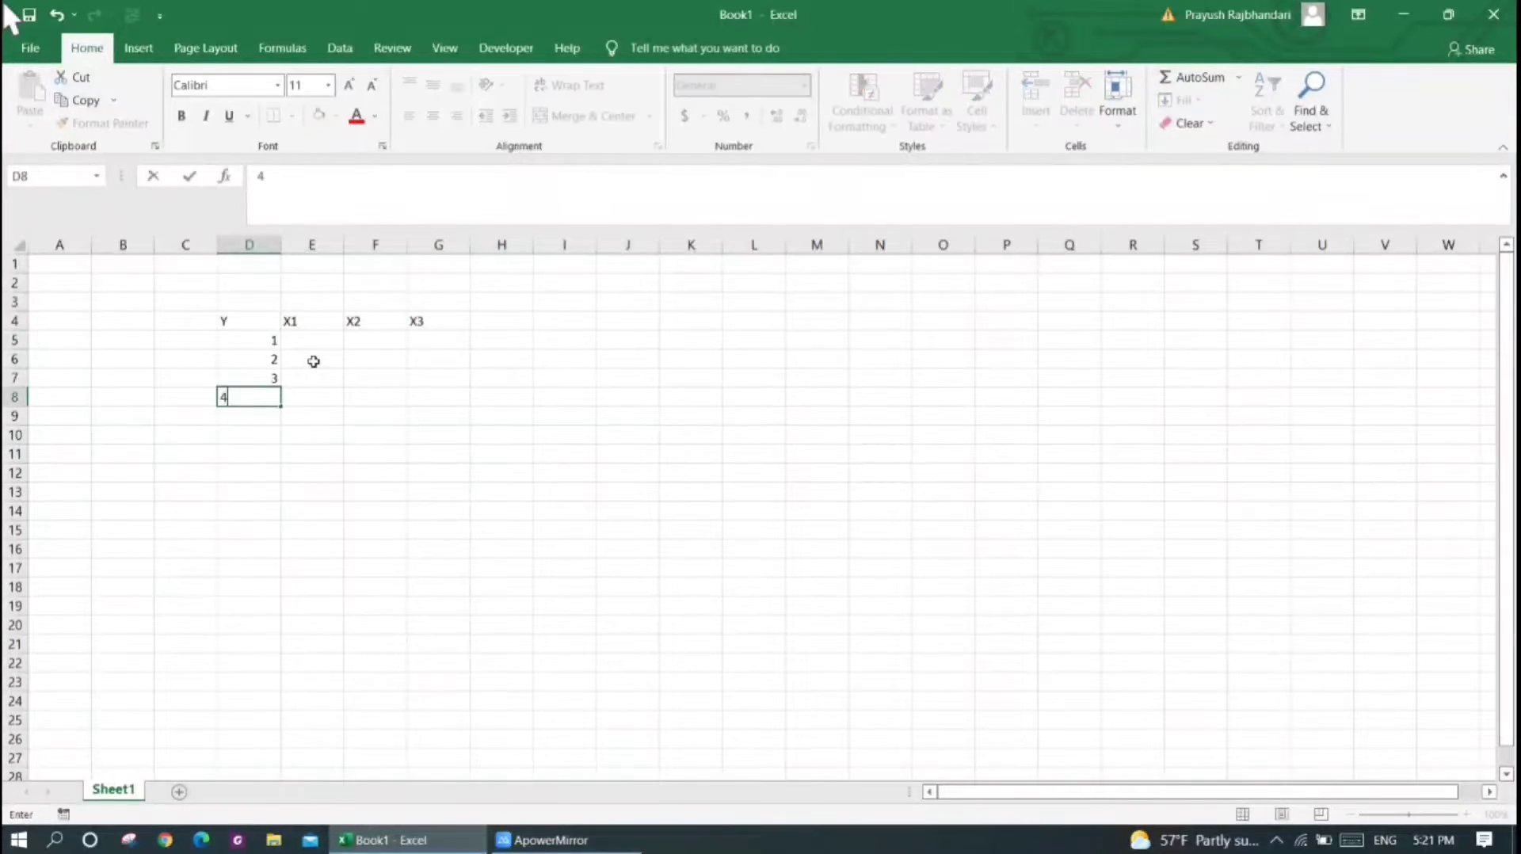
type("4 5")
key("Return")
type("7")
key("Return")
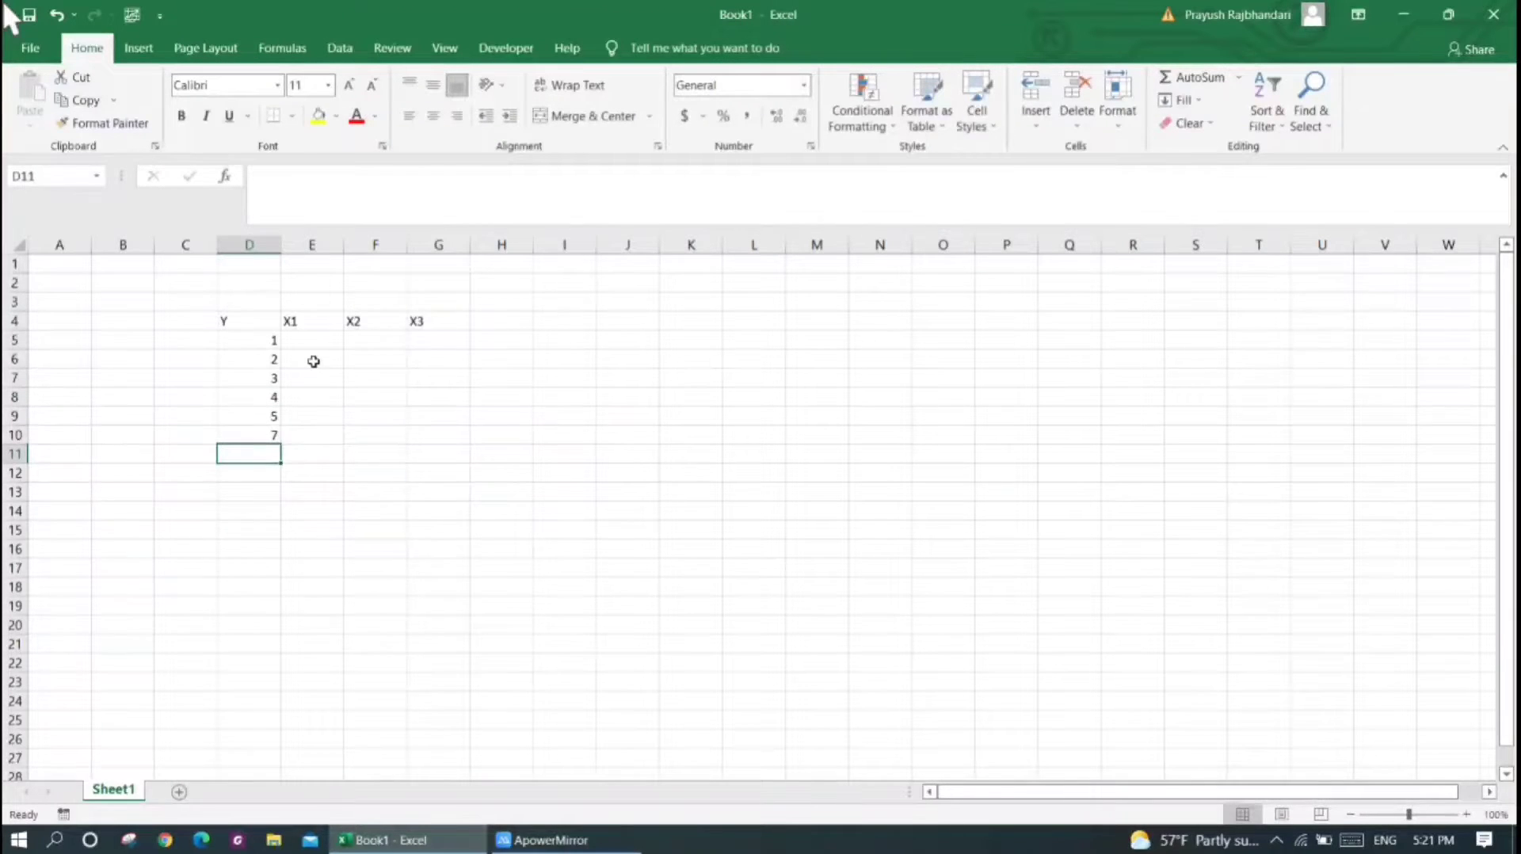
key("Up")
type("6")
key("Return")
type("7")
key("Return")
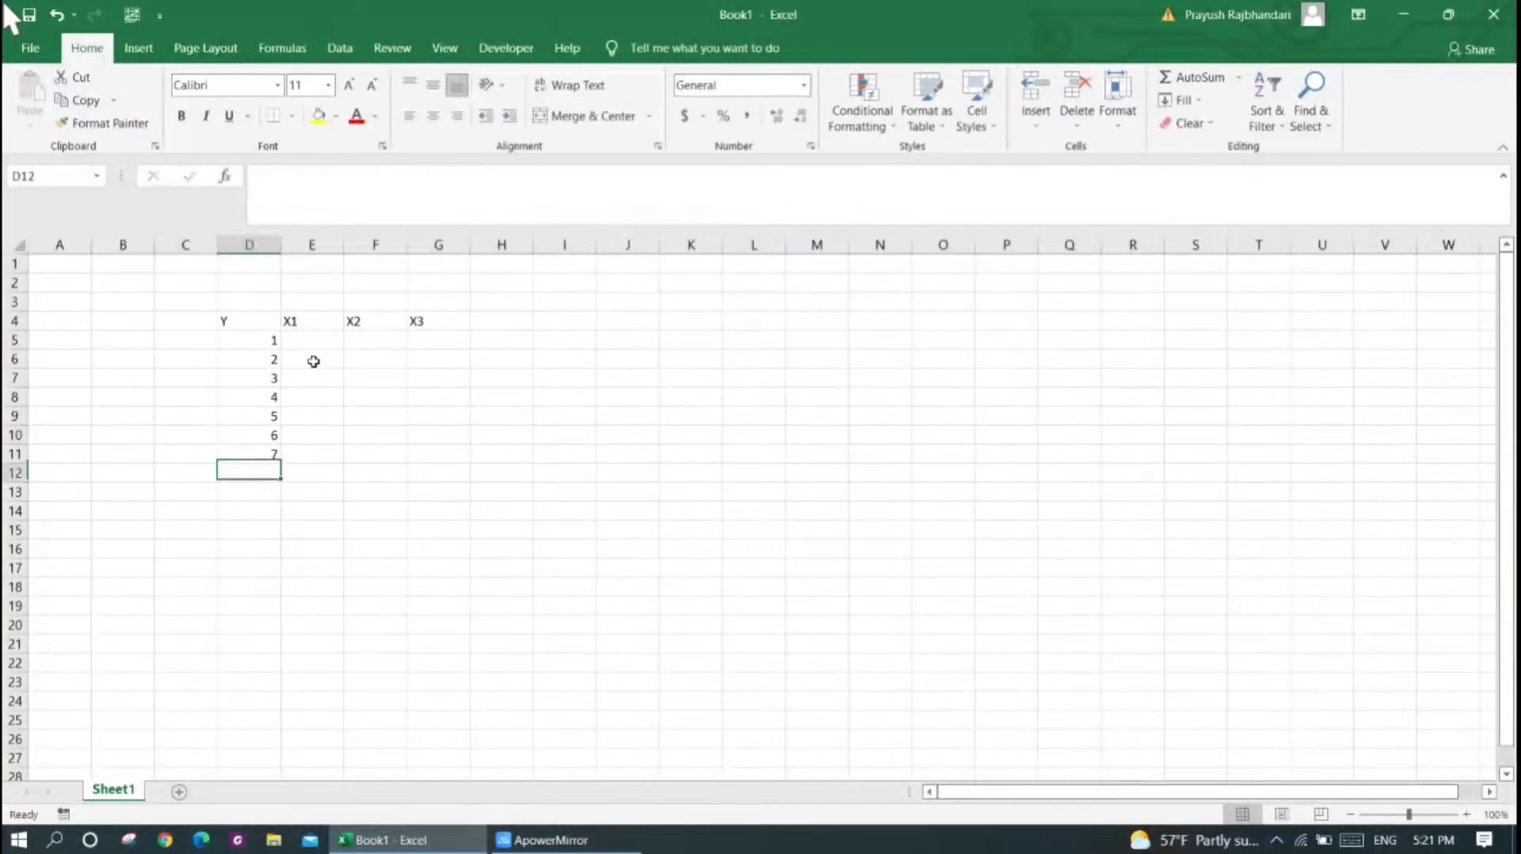
type("8")
key("Return")
type("9")
key("Return")
Enter the formula =RAND() in cell E5, under the X1 header
key("ctrl+Up")
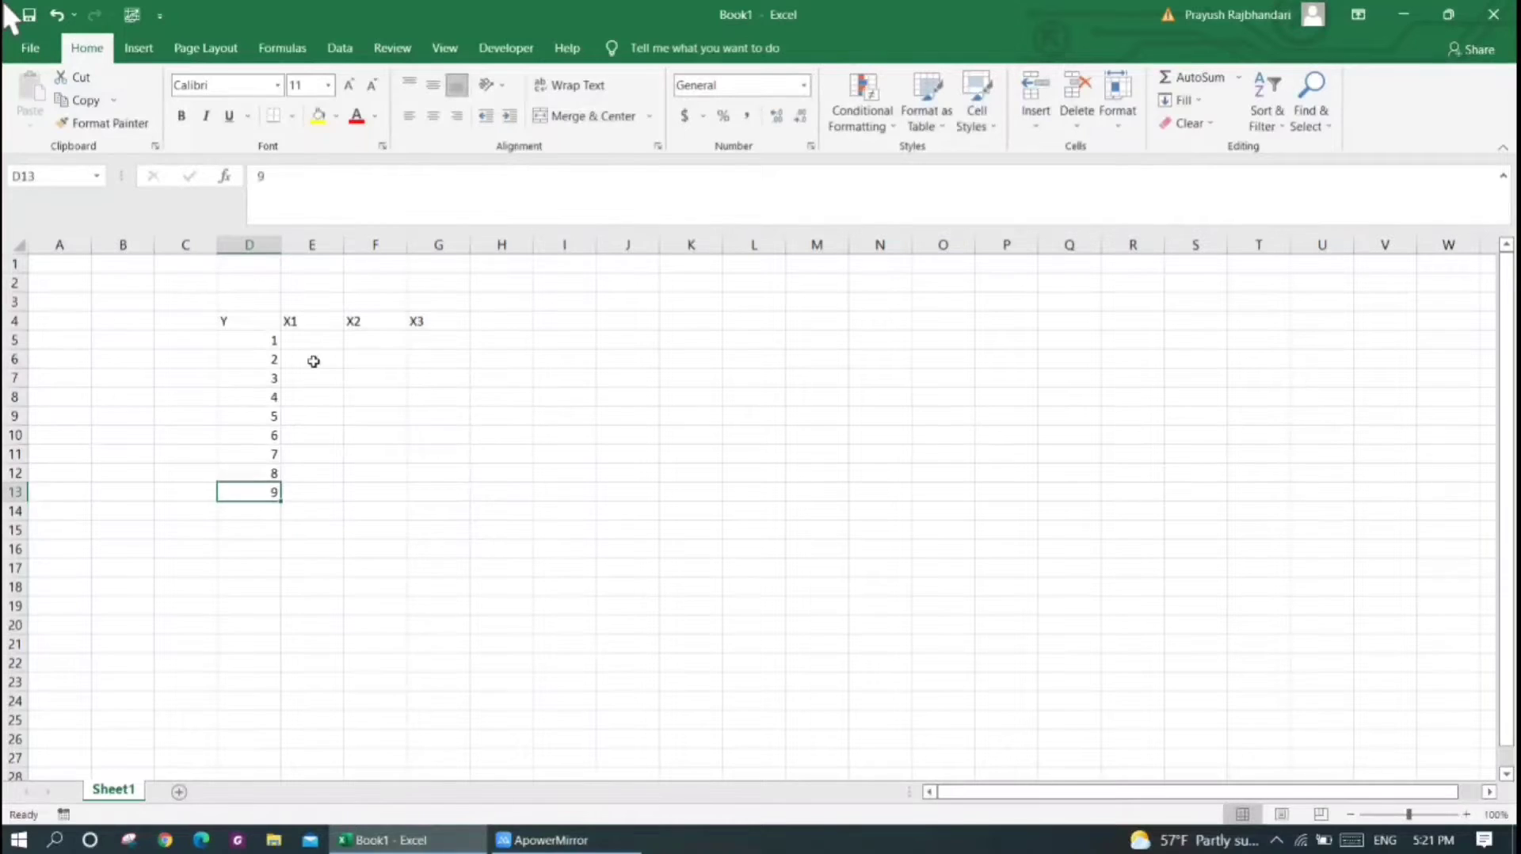
key("ctrl+Up")
key("Right")
key("Down")
type("=")
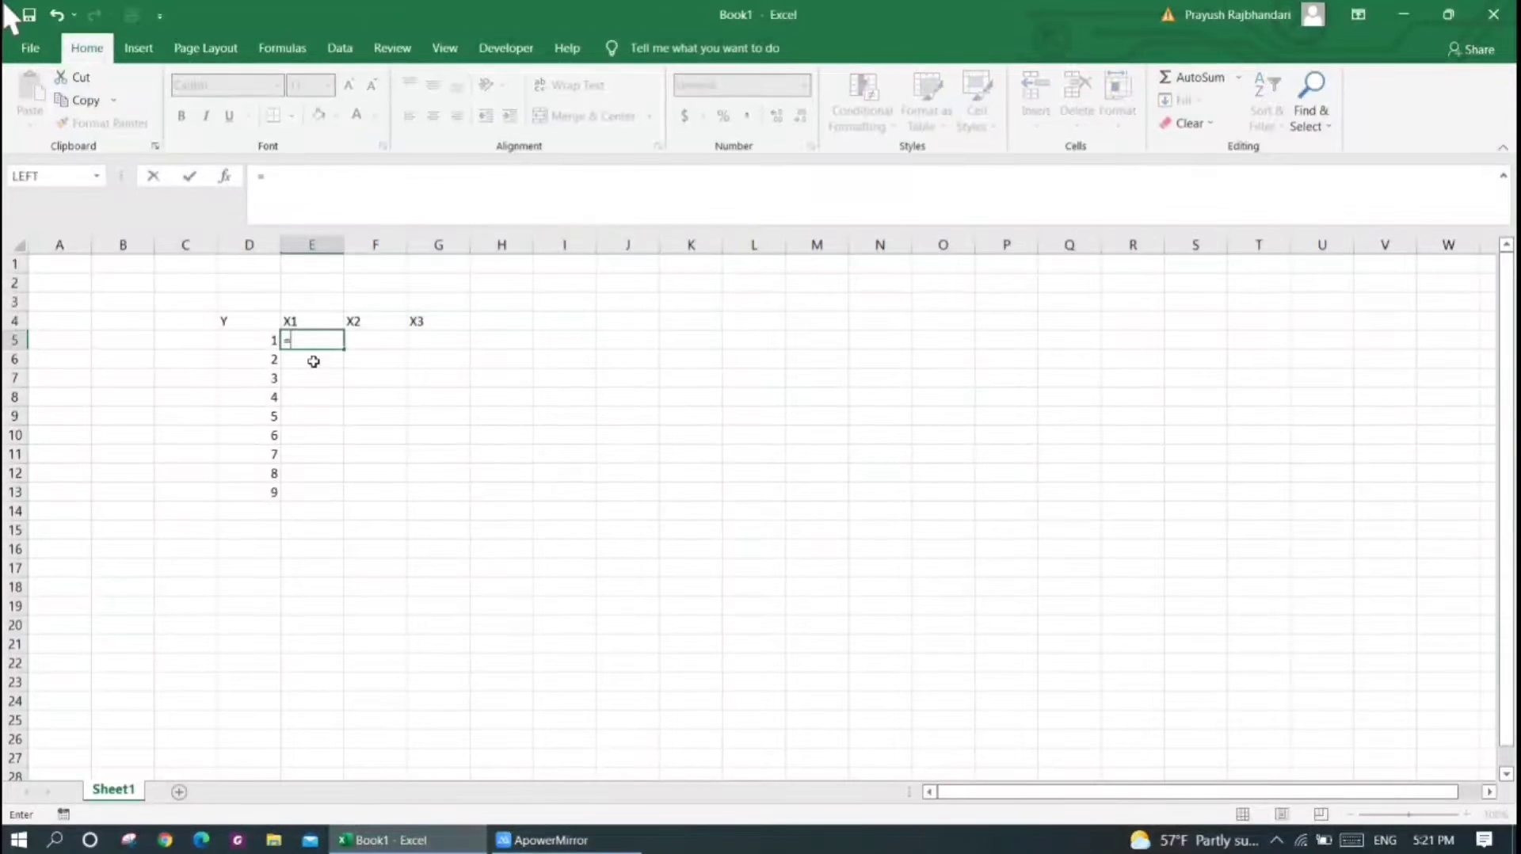
type("Rand()")
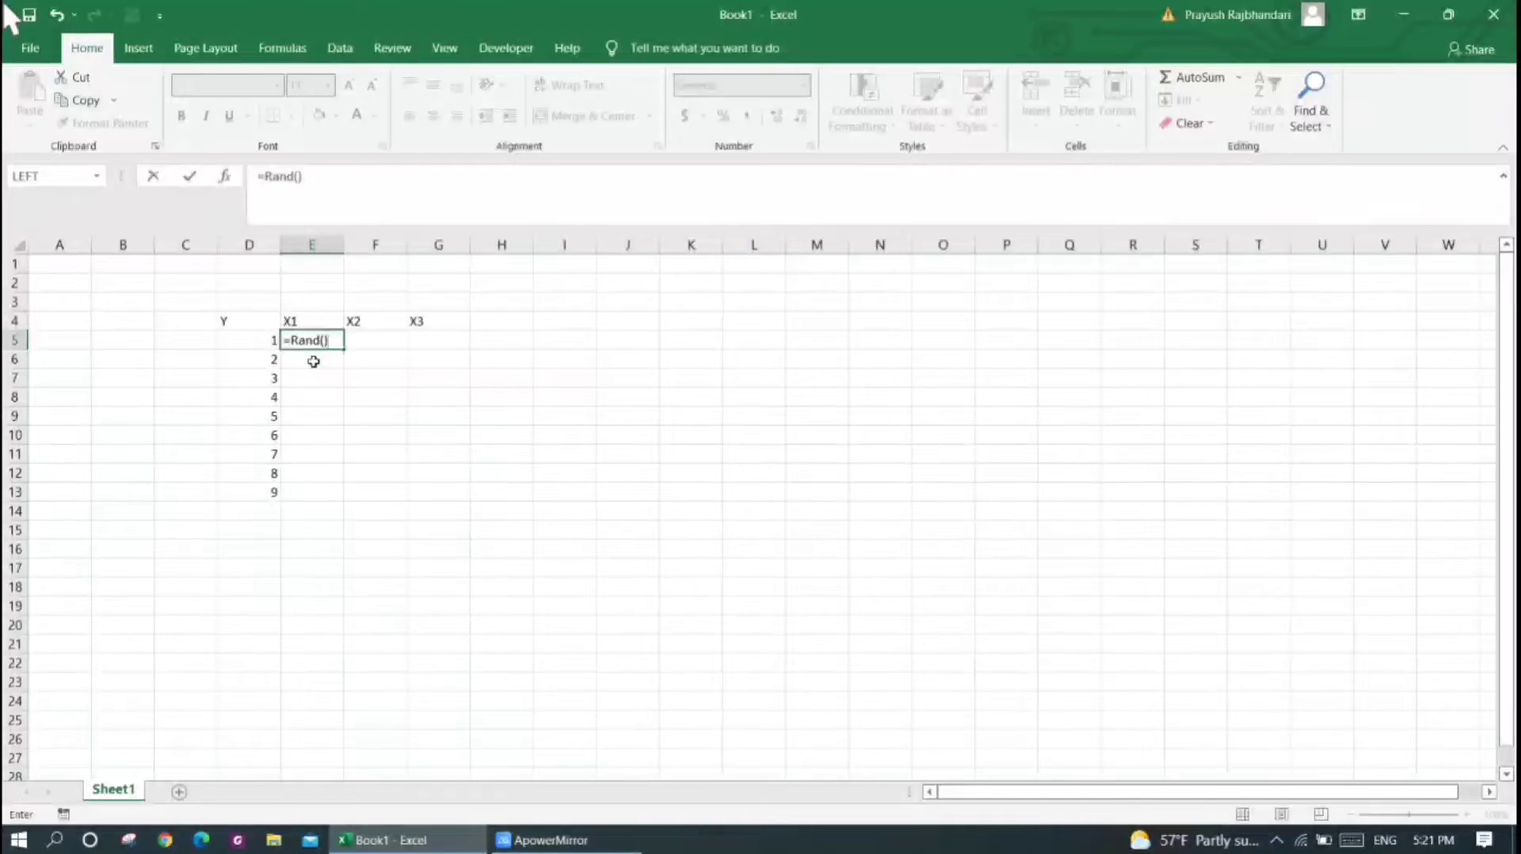
key("Return")
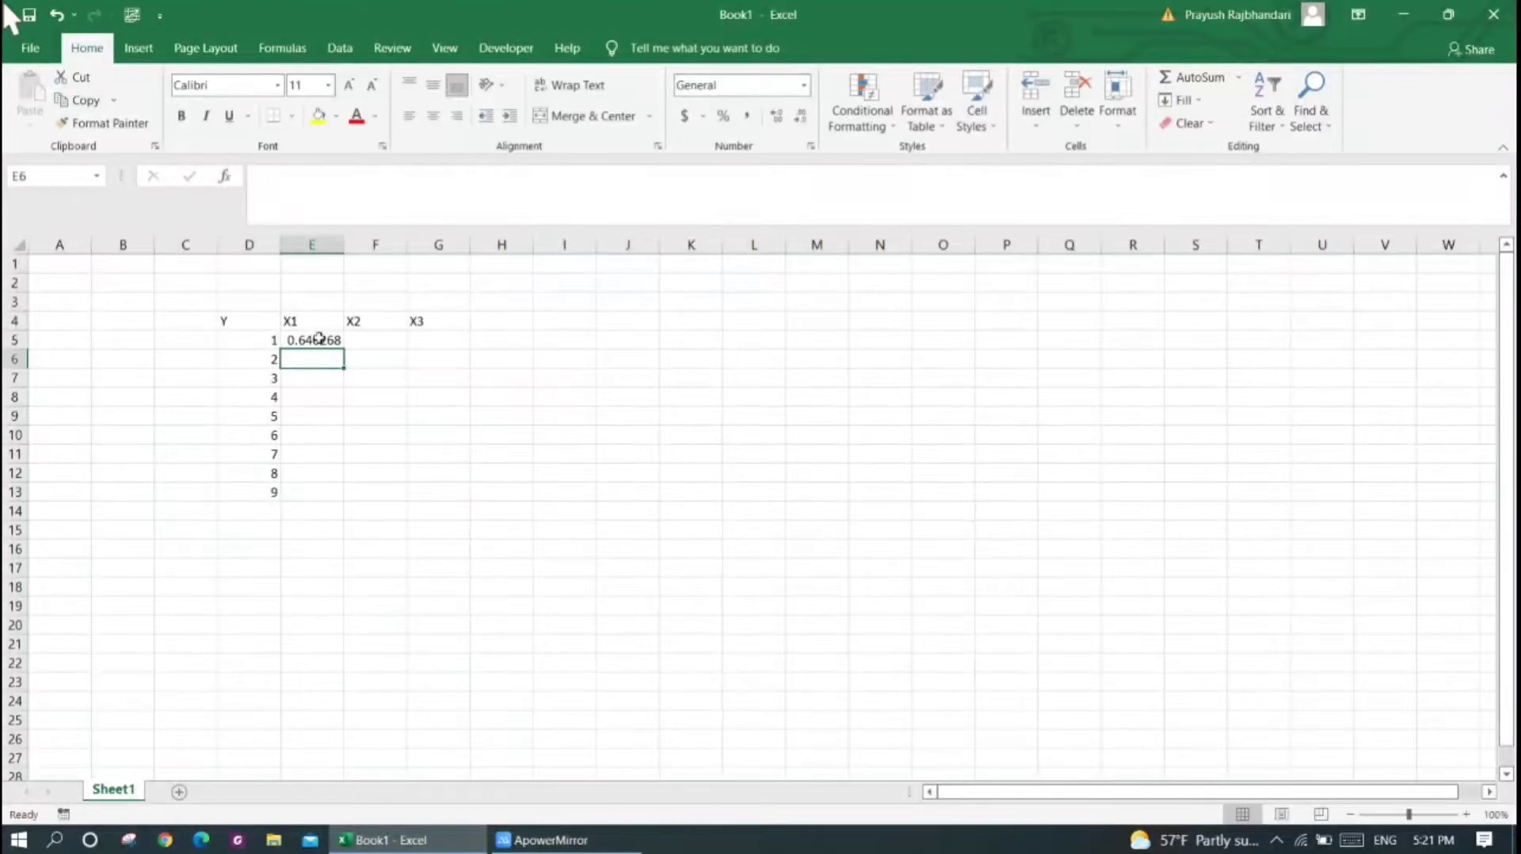
Extend the random number formula over E5:G13 and replace the formulas with their static values
left_click(323, 336)
left_click_drag(347, 349, 479, 504)
key("ctrl+c")
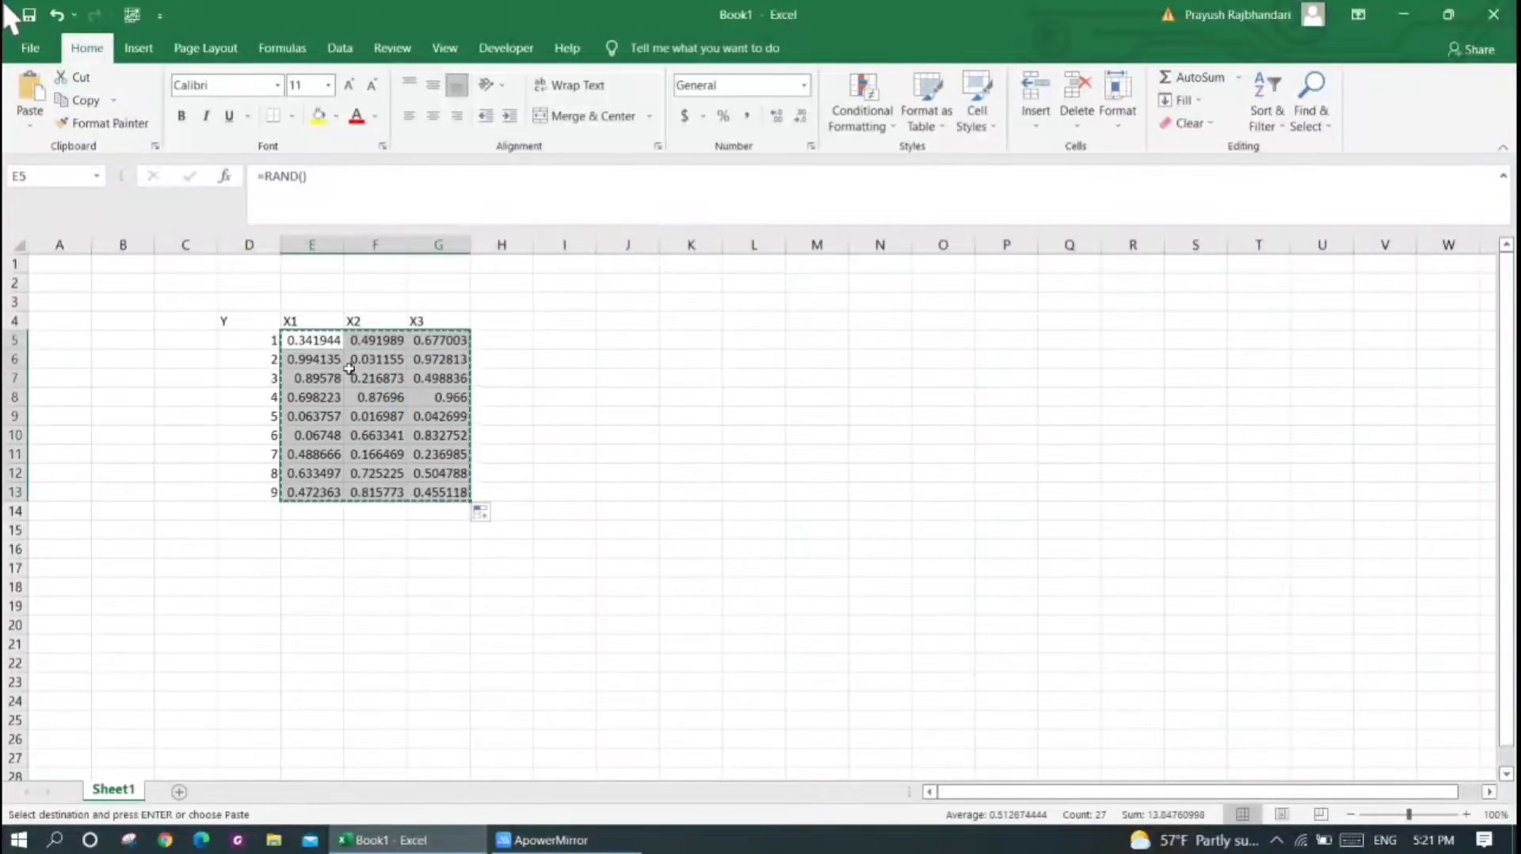
right_click(325, 346)
left_click(395, 433)
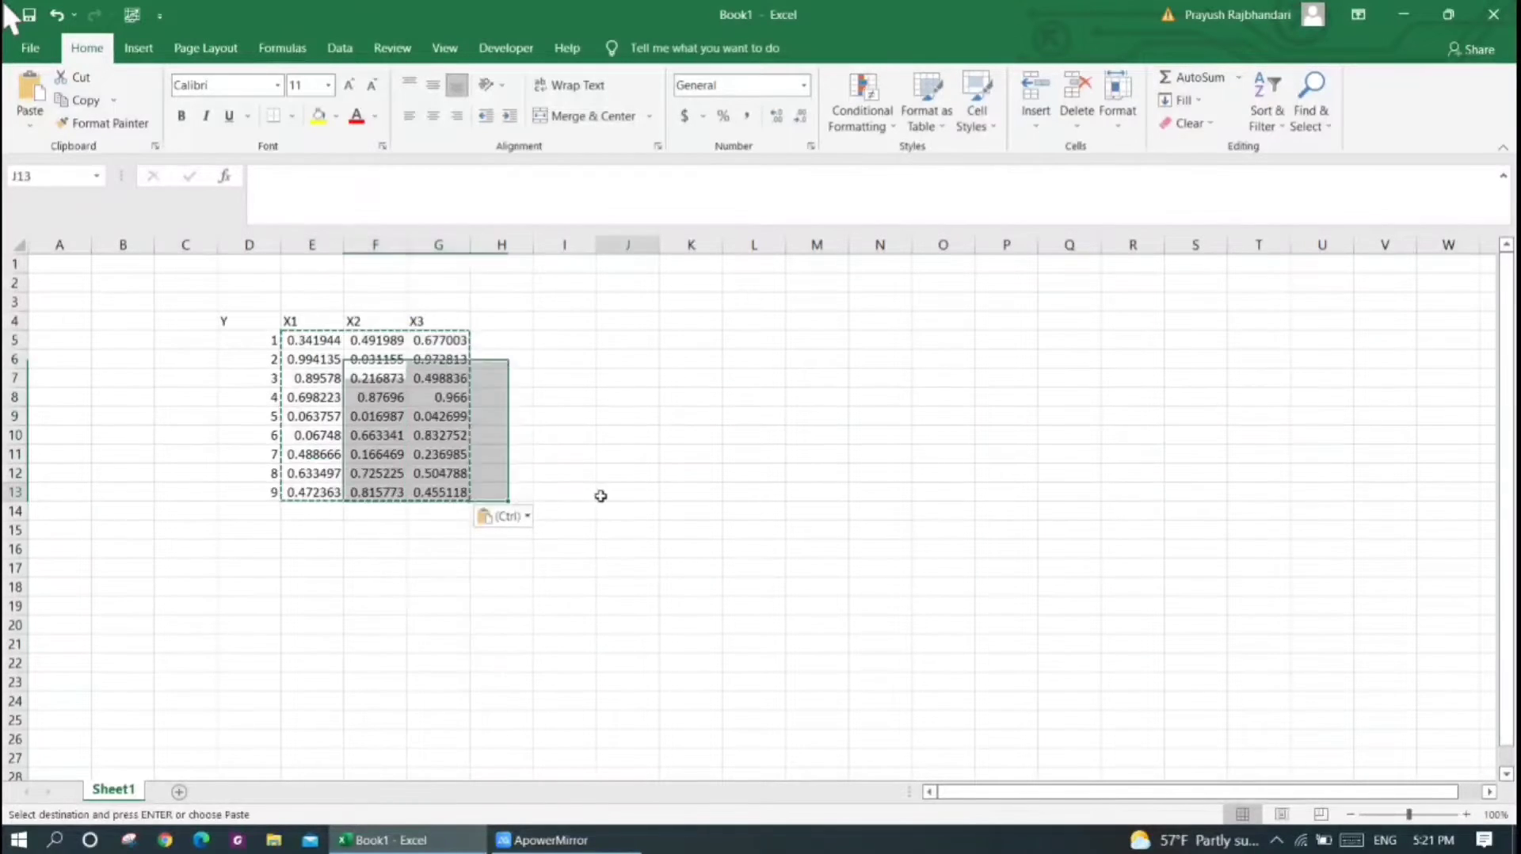
left_click(614, 492)
Center the contents of the data table D4:G13 and apply all borders to it
left_click_drag(257, 324, 435, 492)
left_click(432, 118)
left_click(292, 115)
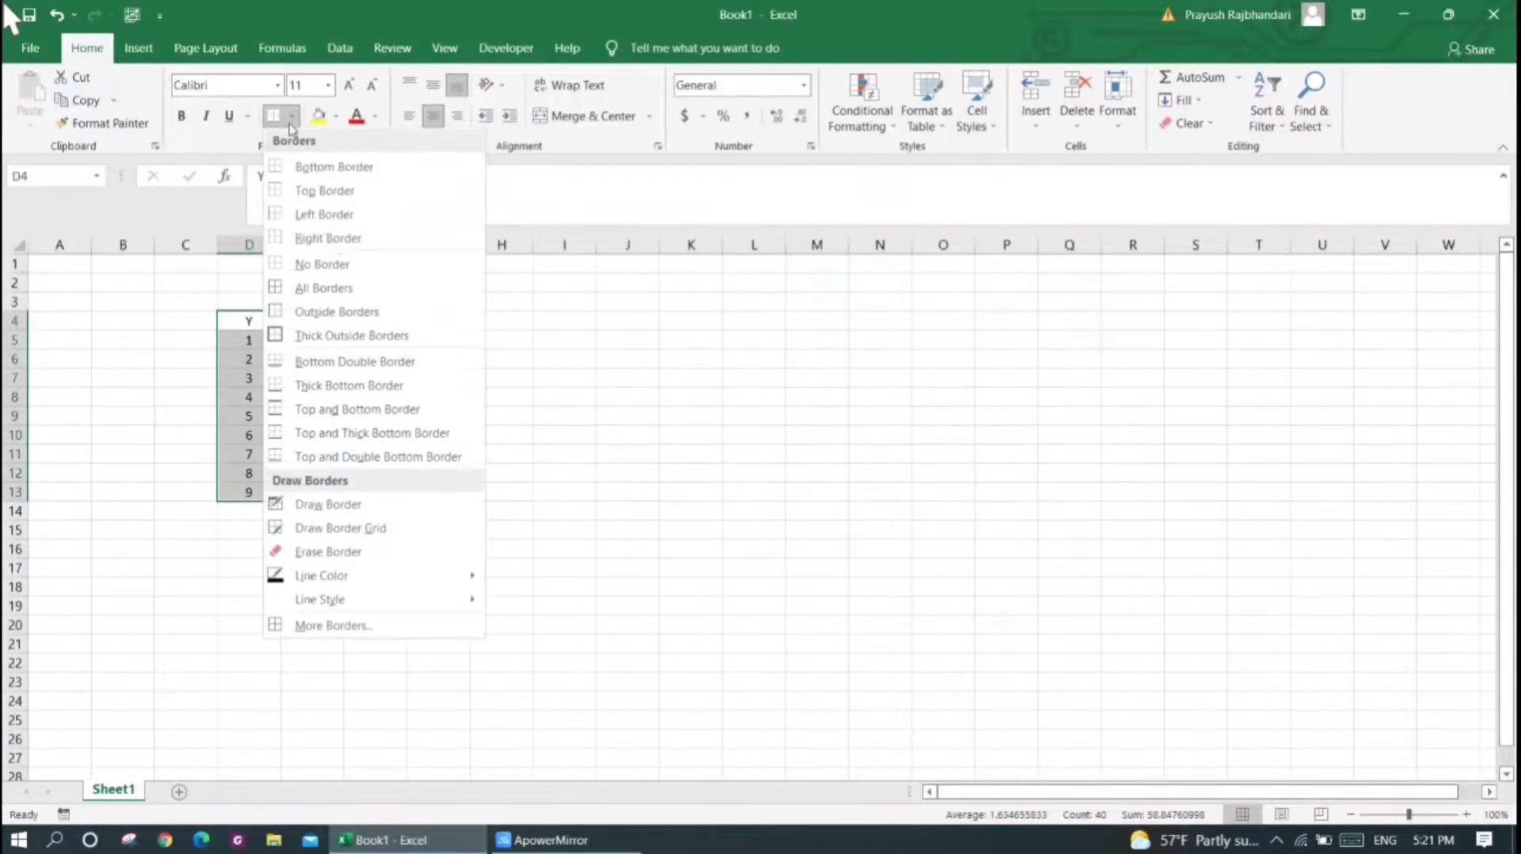
left_click(341, 289)
left_click(539, 416)
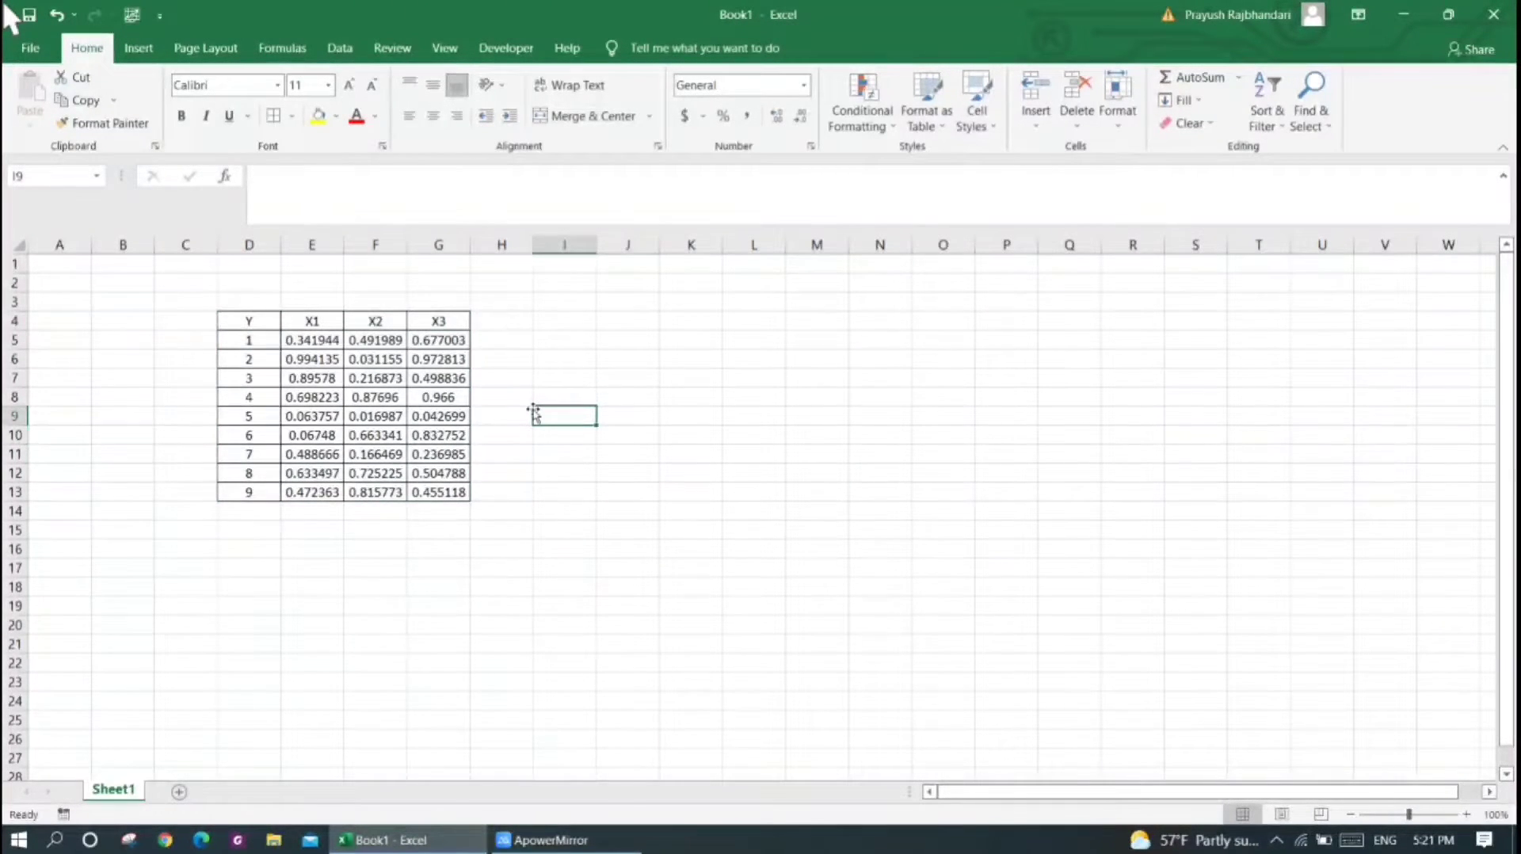
Open the Regression tool from the Data Analysis tools
left_click(337, 50)
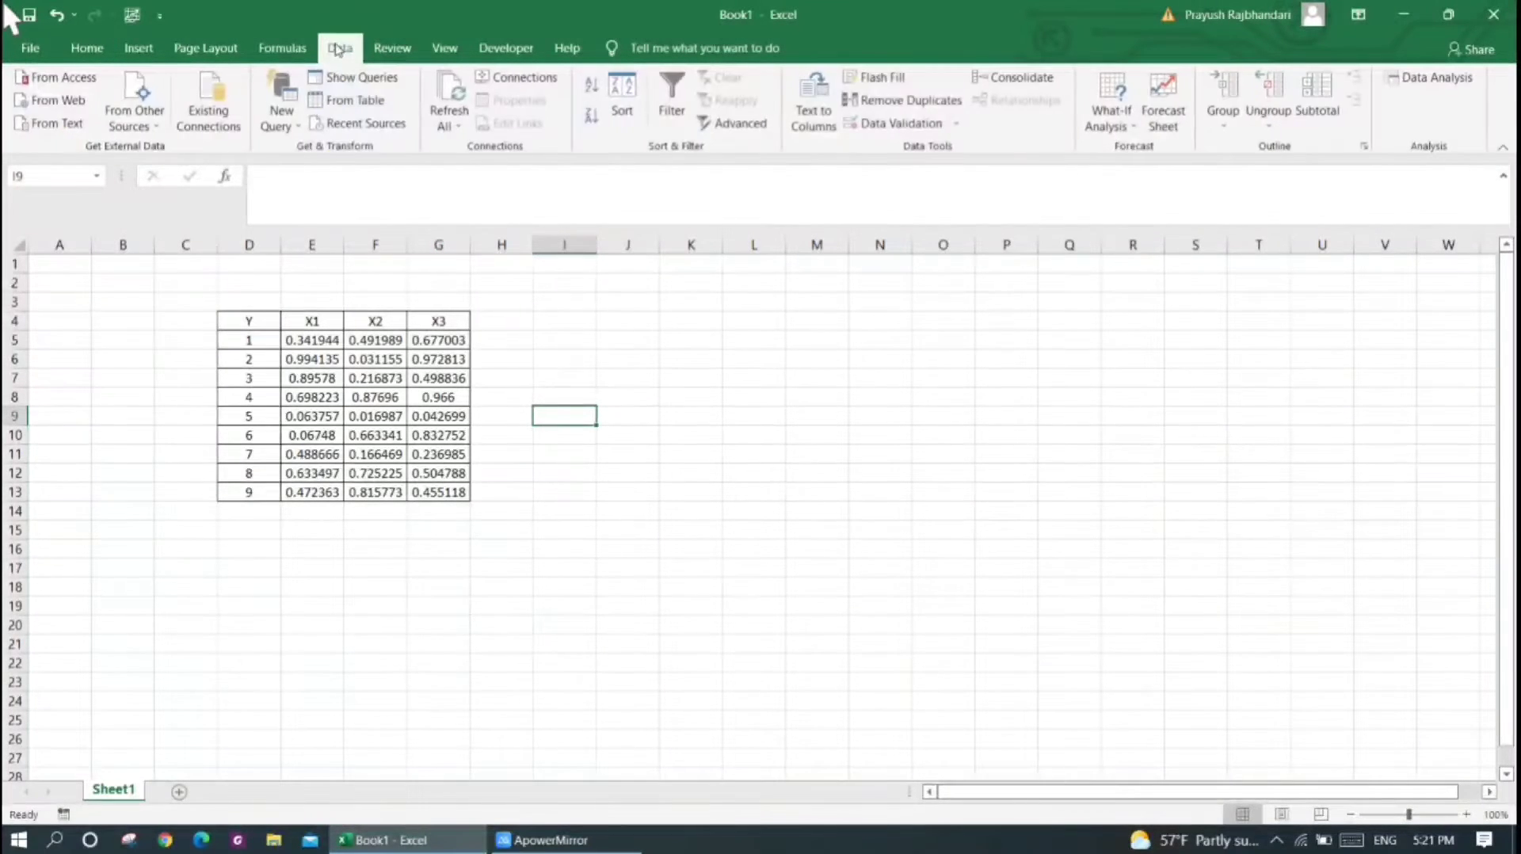
left_click(1434, 80)
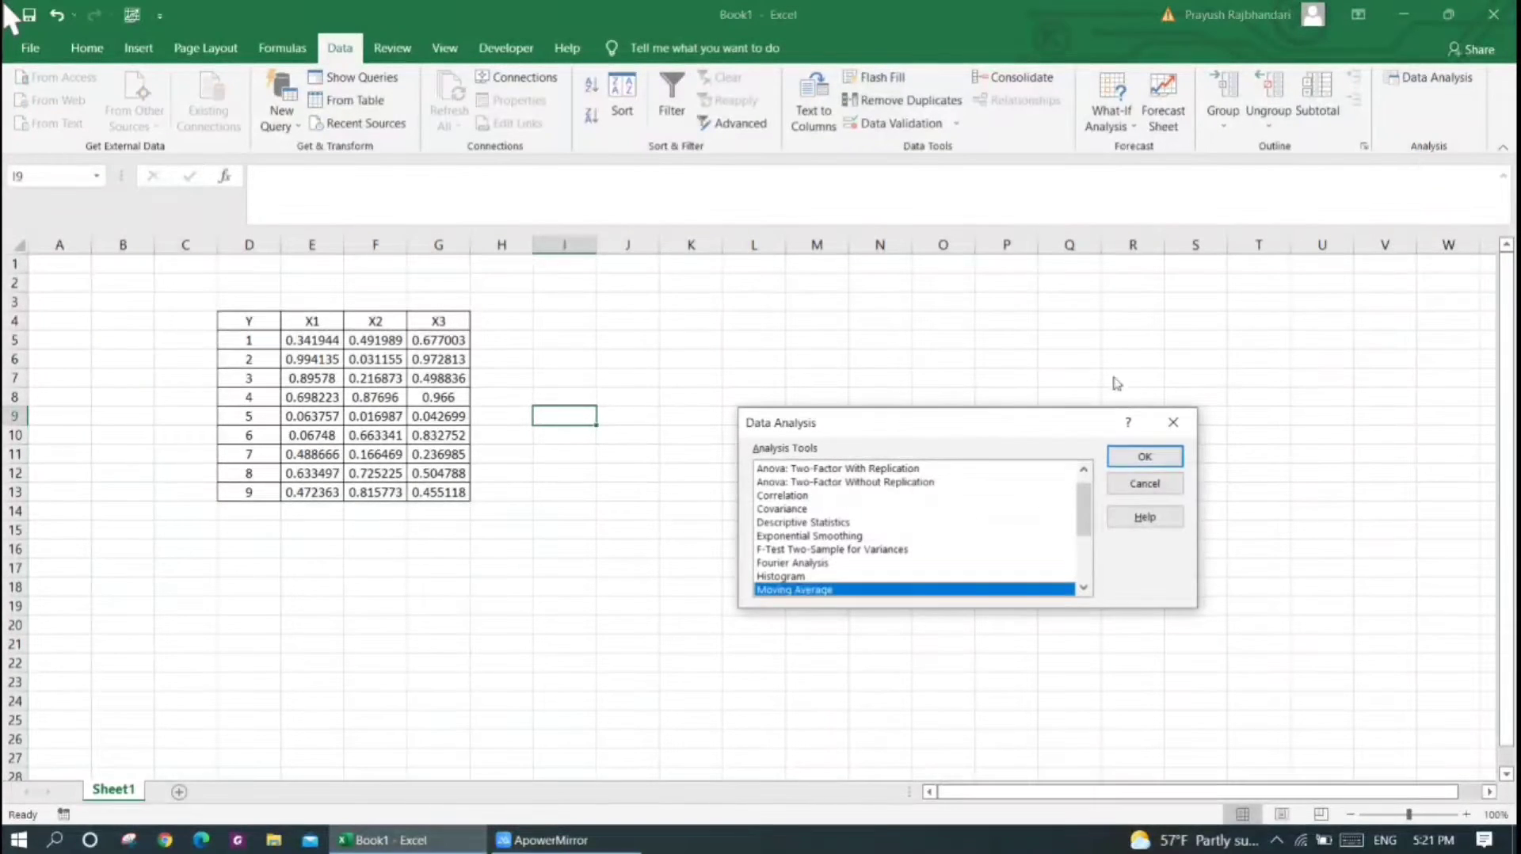
left_click(805, 523)
key("r")
key("r")
key("r")
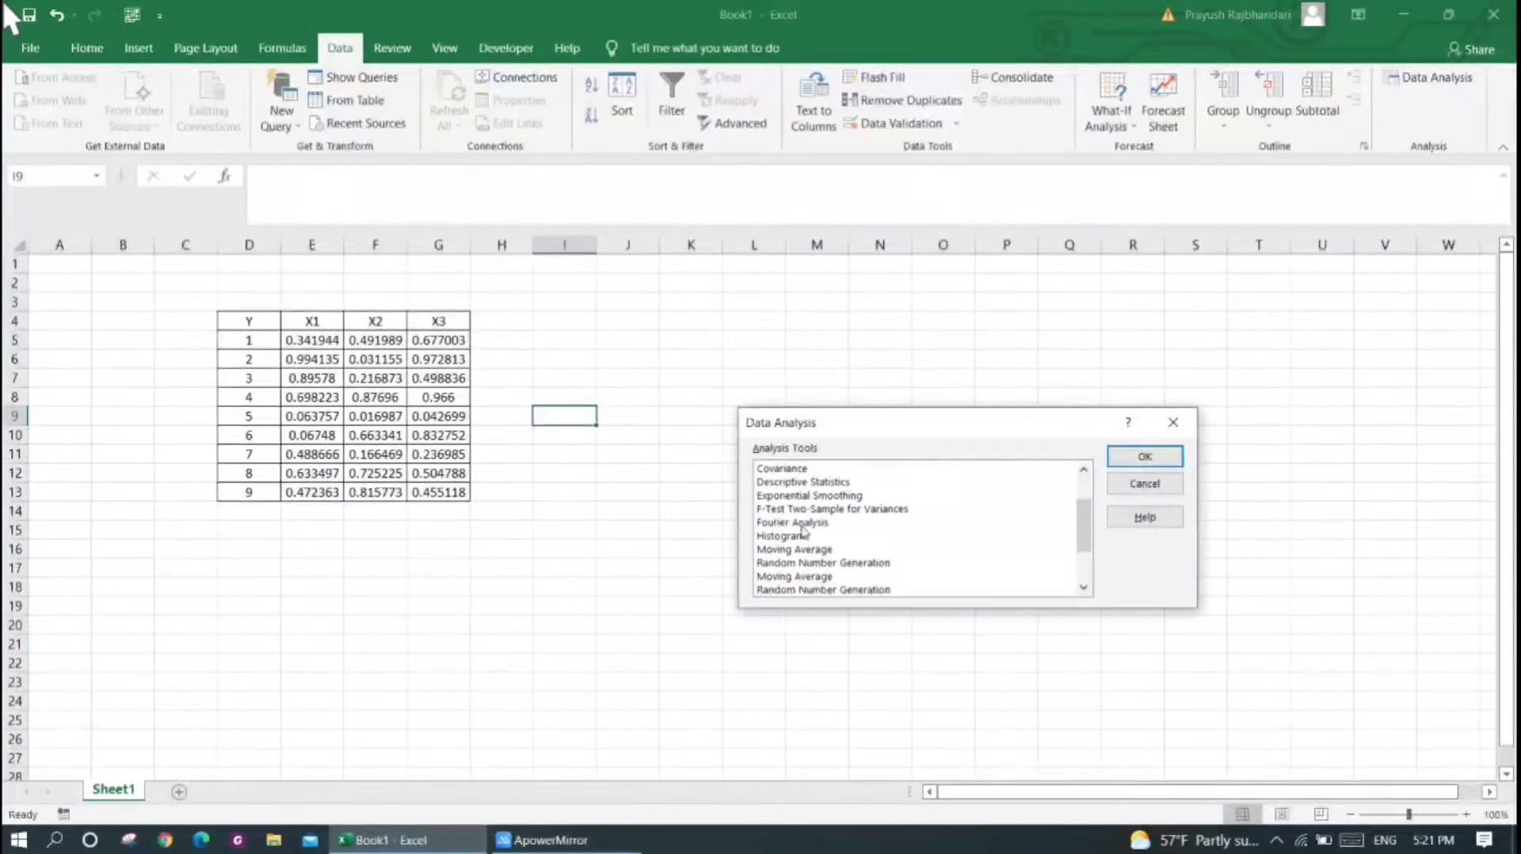
left_click(1145, 457)
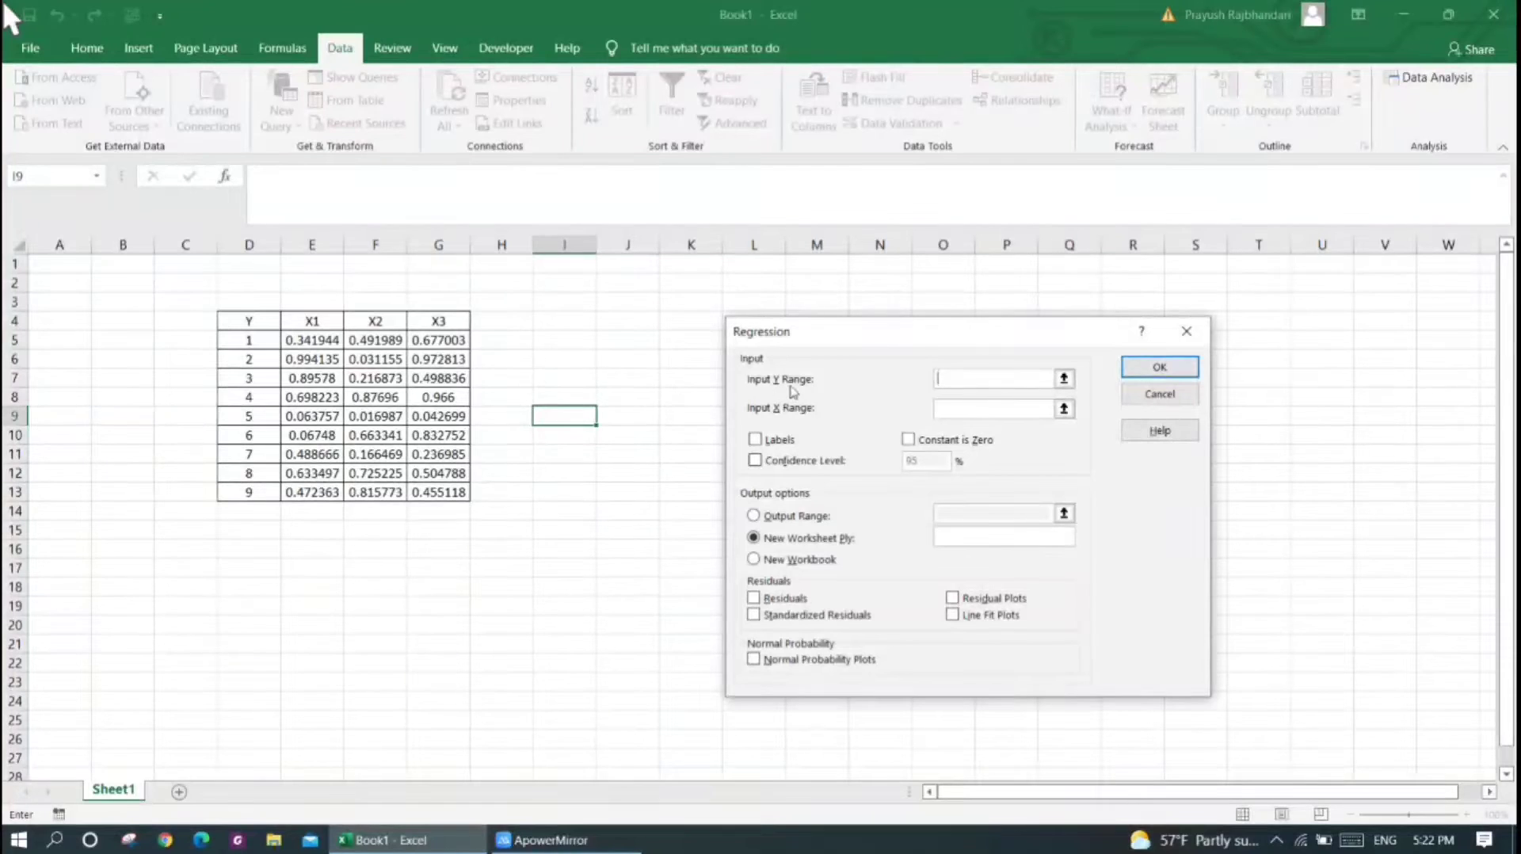
Set the regression's Y range to $D$4:$D$13 and X range to $E$4:$G$13, with Labels enabled
left_click(1064, 378)
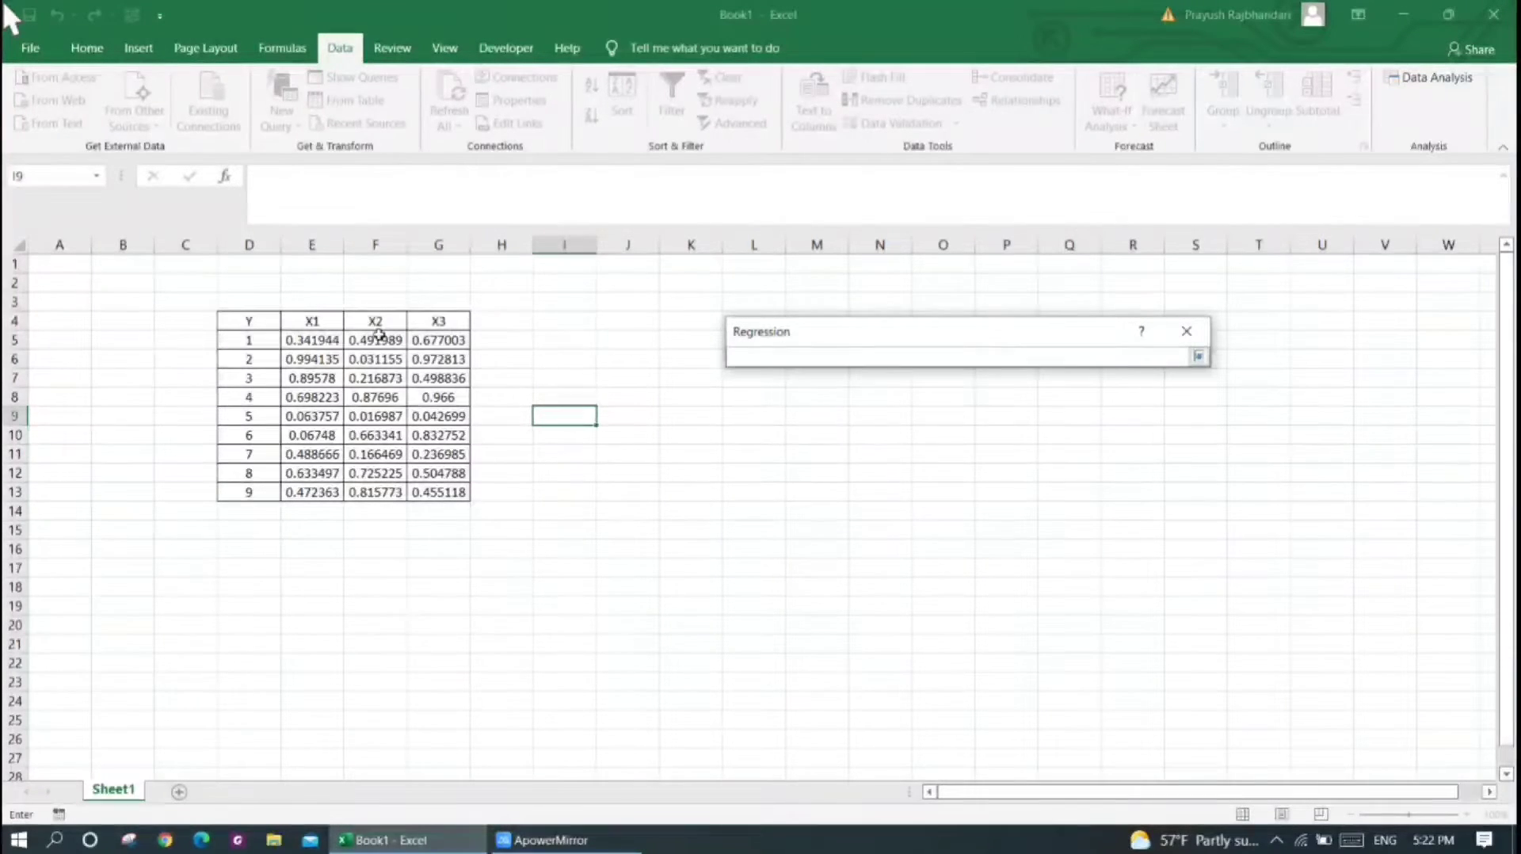
left_click_drag(257, 319, 258, 492)
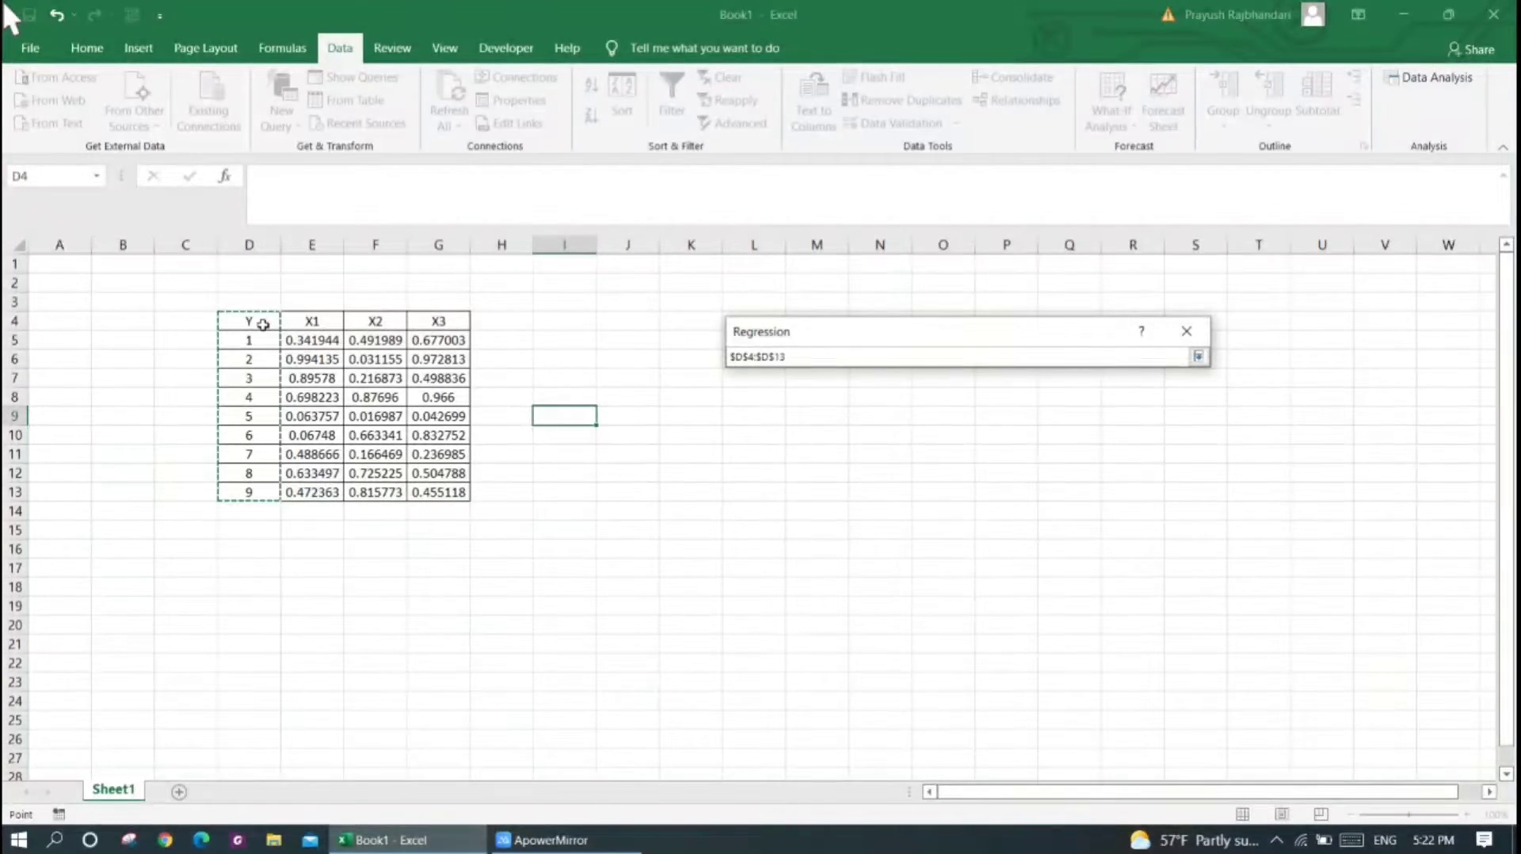
key("Return")
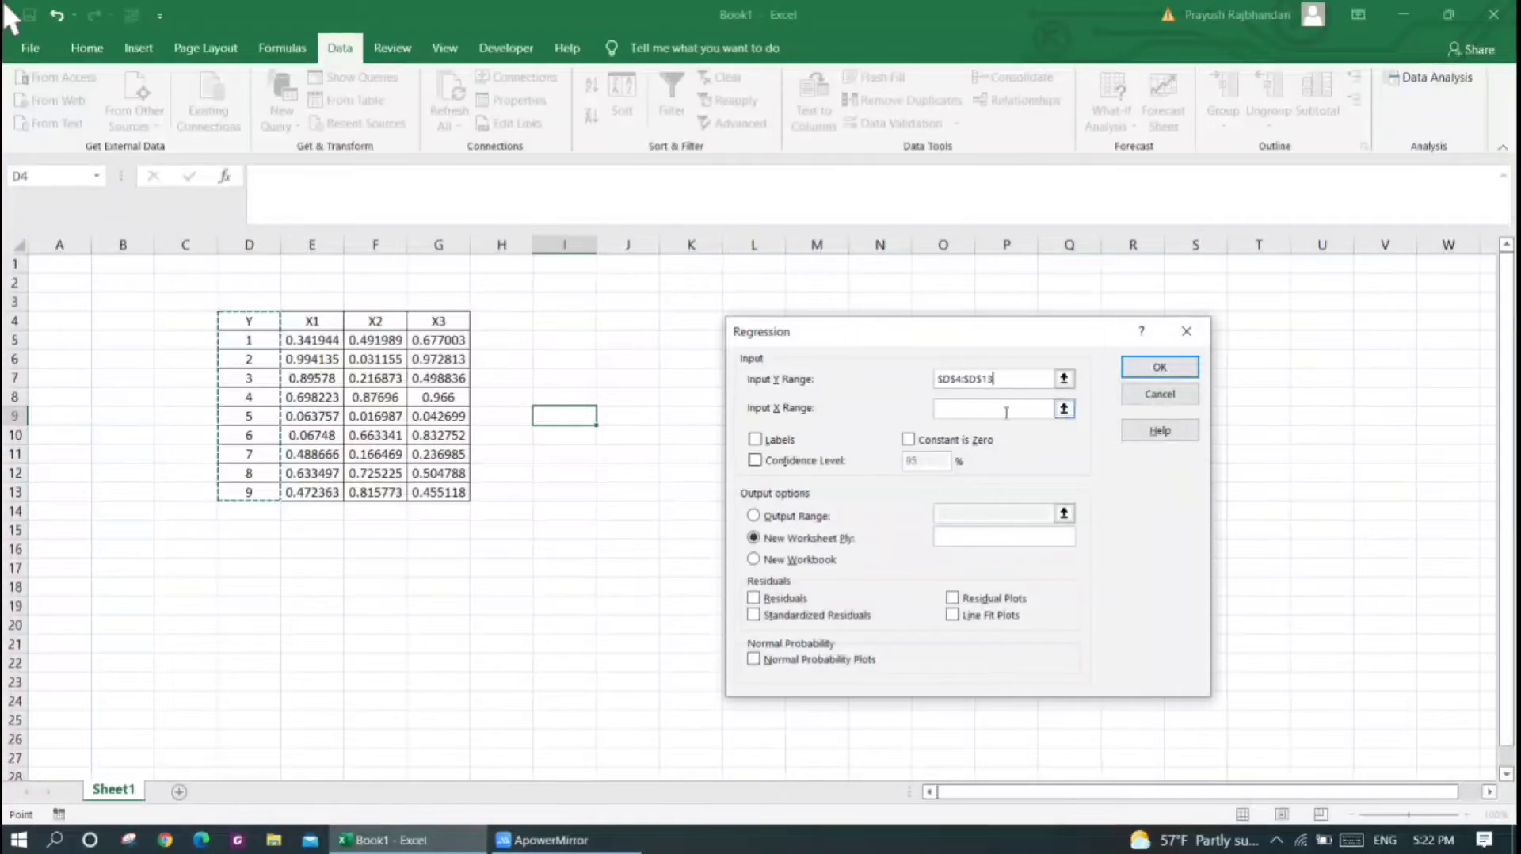
left_click(1064, 409)
left_click_drag(312, 320, 436, 488)
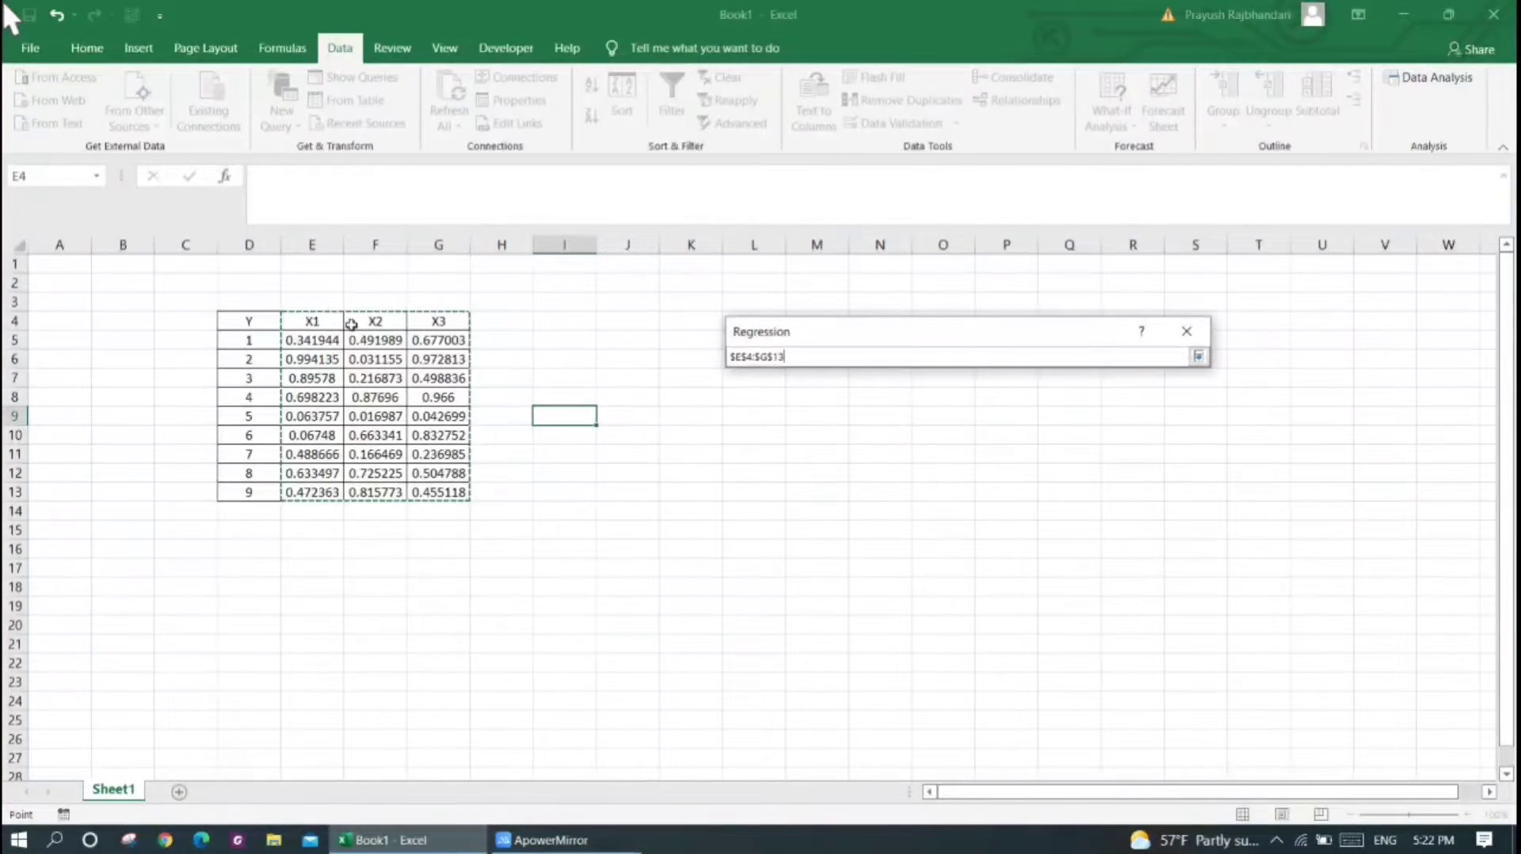
key("Return")
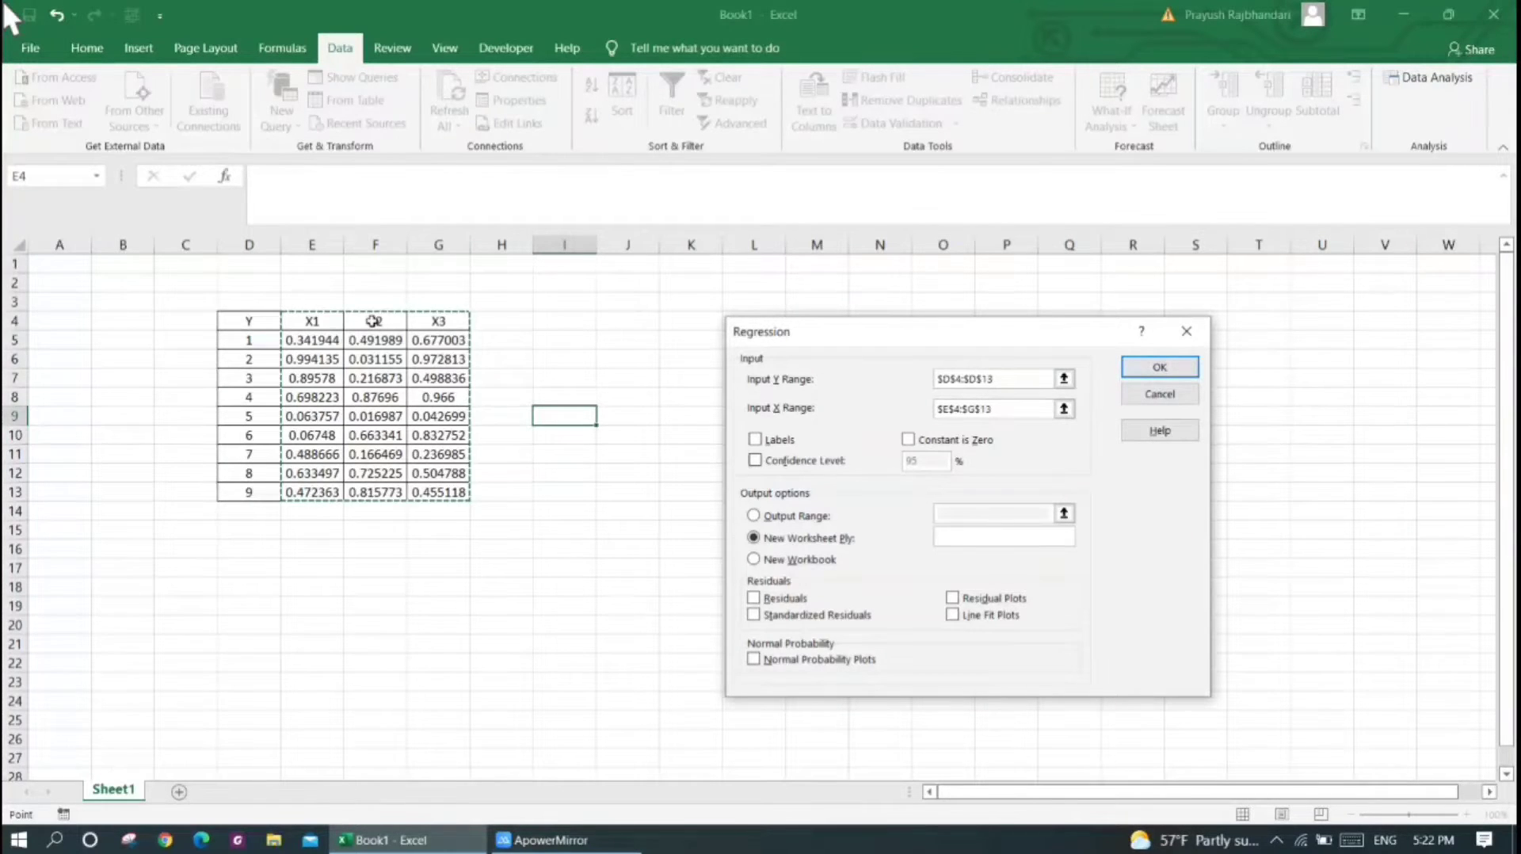
left_click(757, 441)
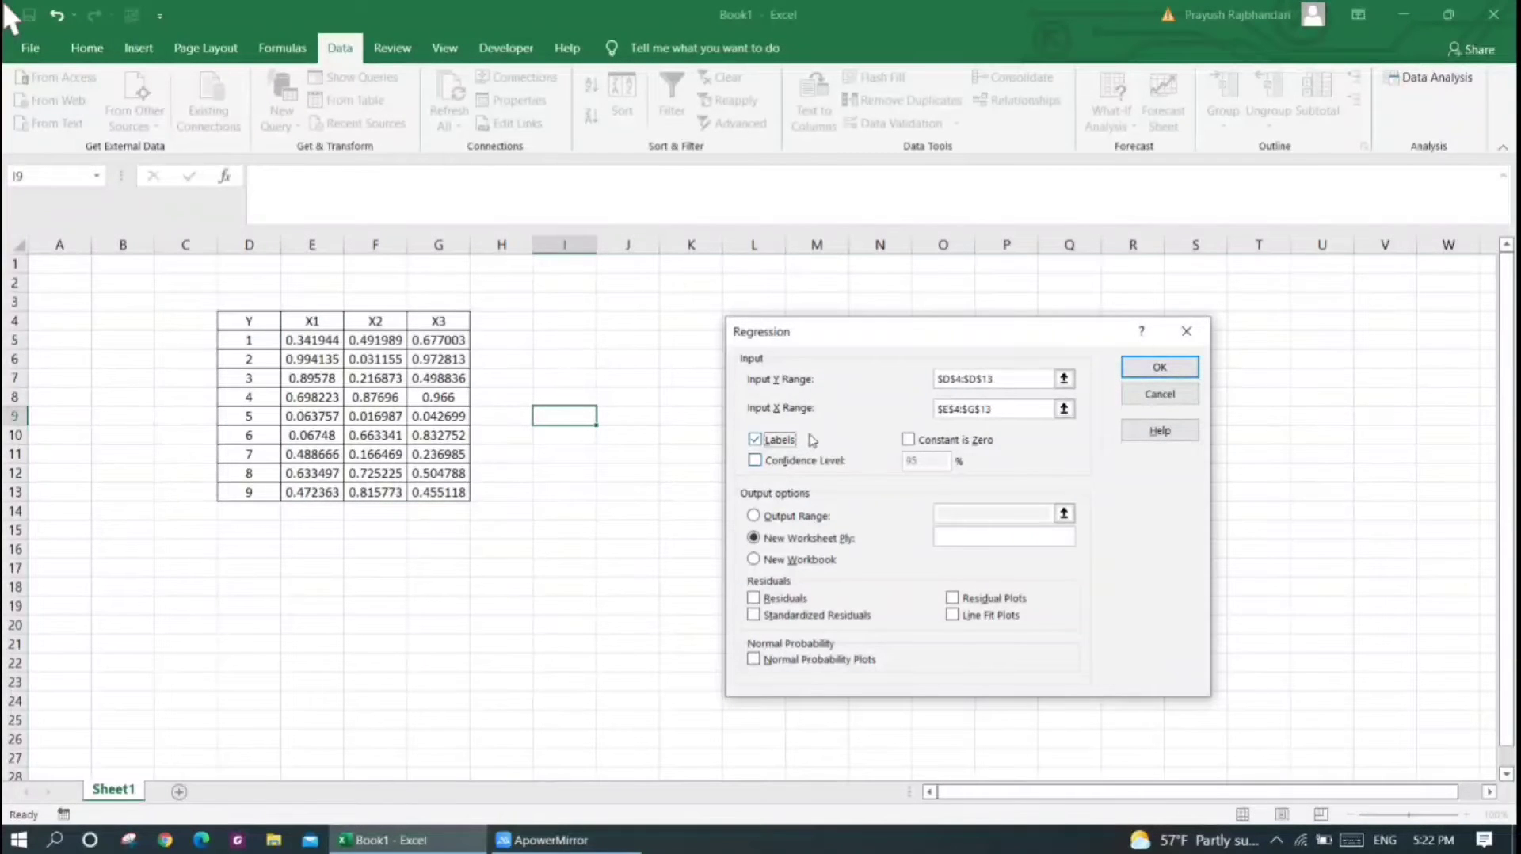
Set the regression's output range to $I$4 on the current sheet and run the analysis
left_click(757, 517)
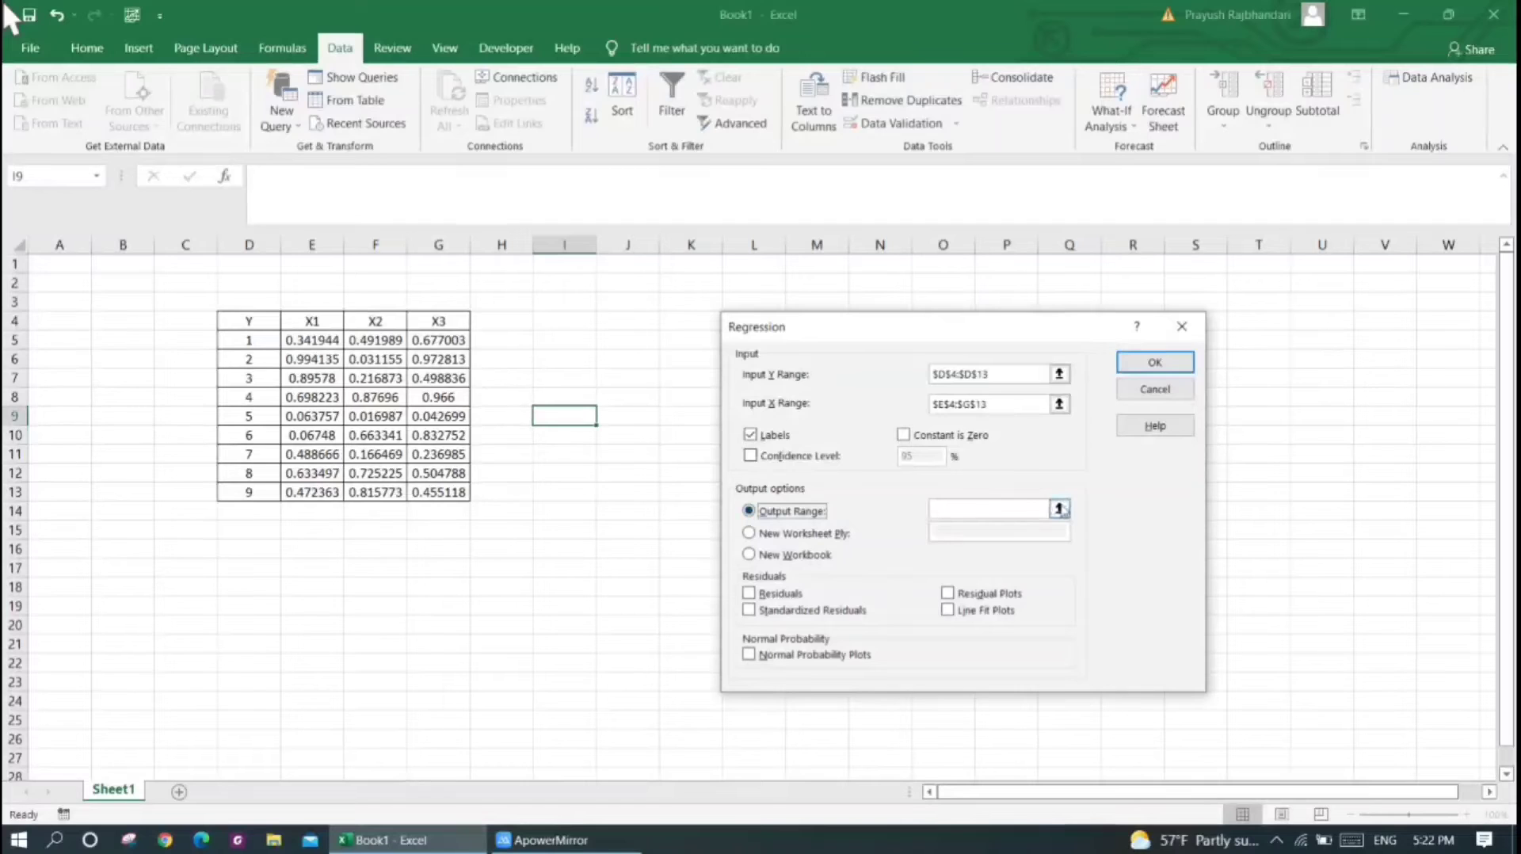
left_click(1060, 510)
left_click(555, 317)
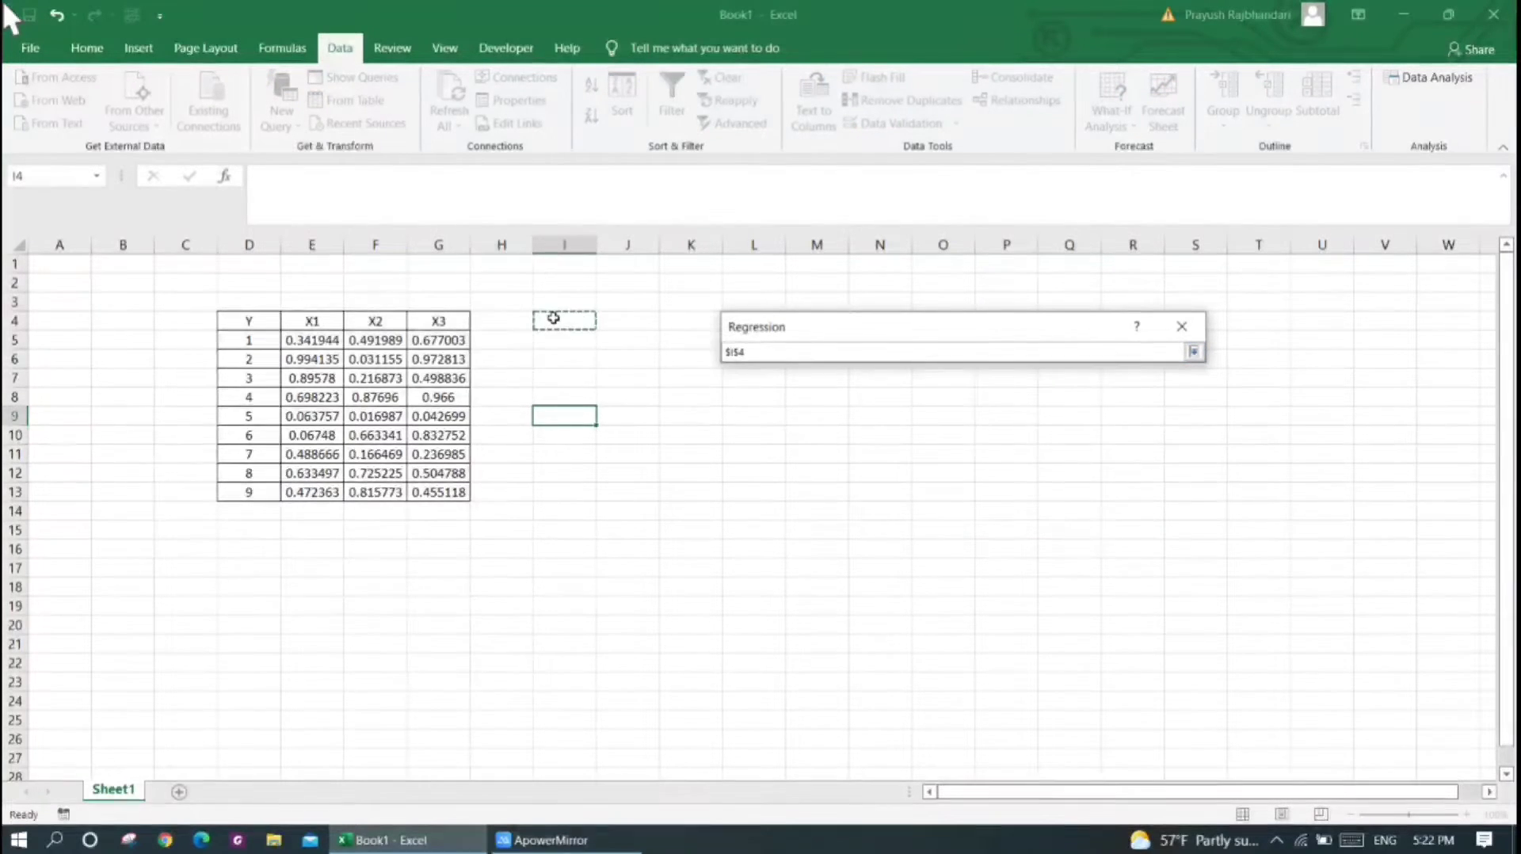
key("Return")
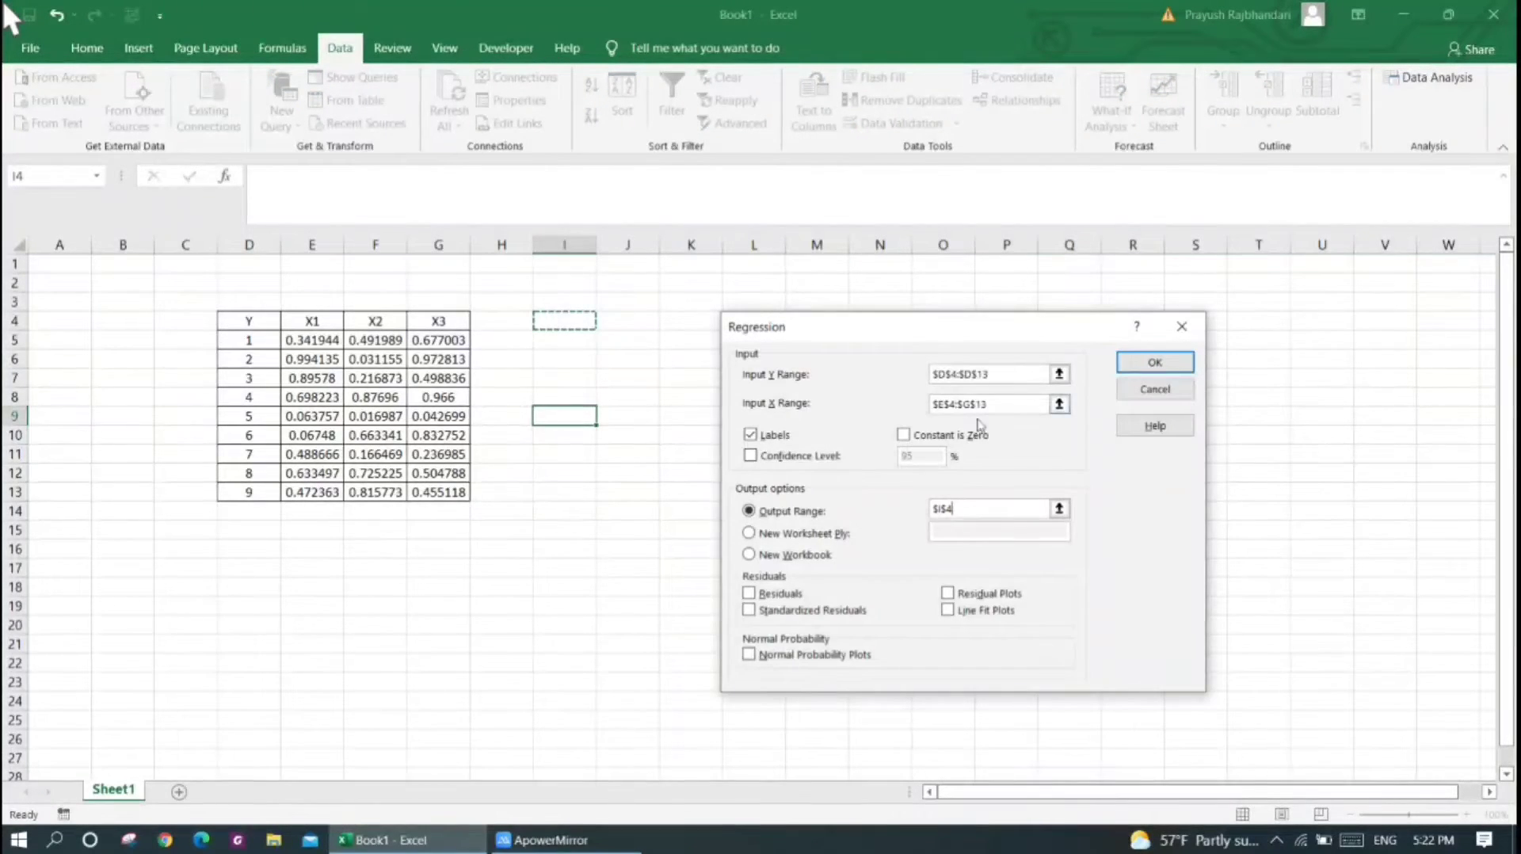
left_click(1141, 362)
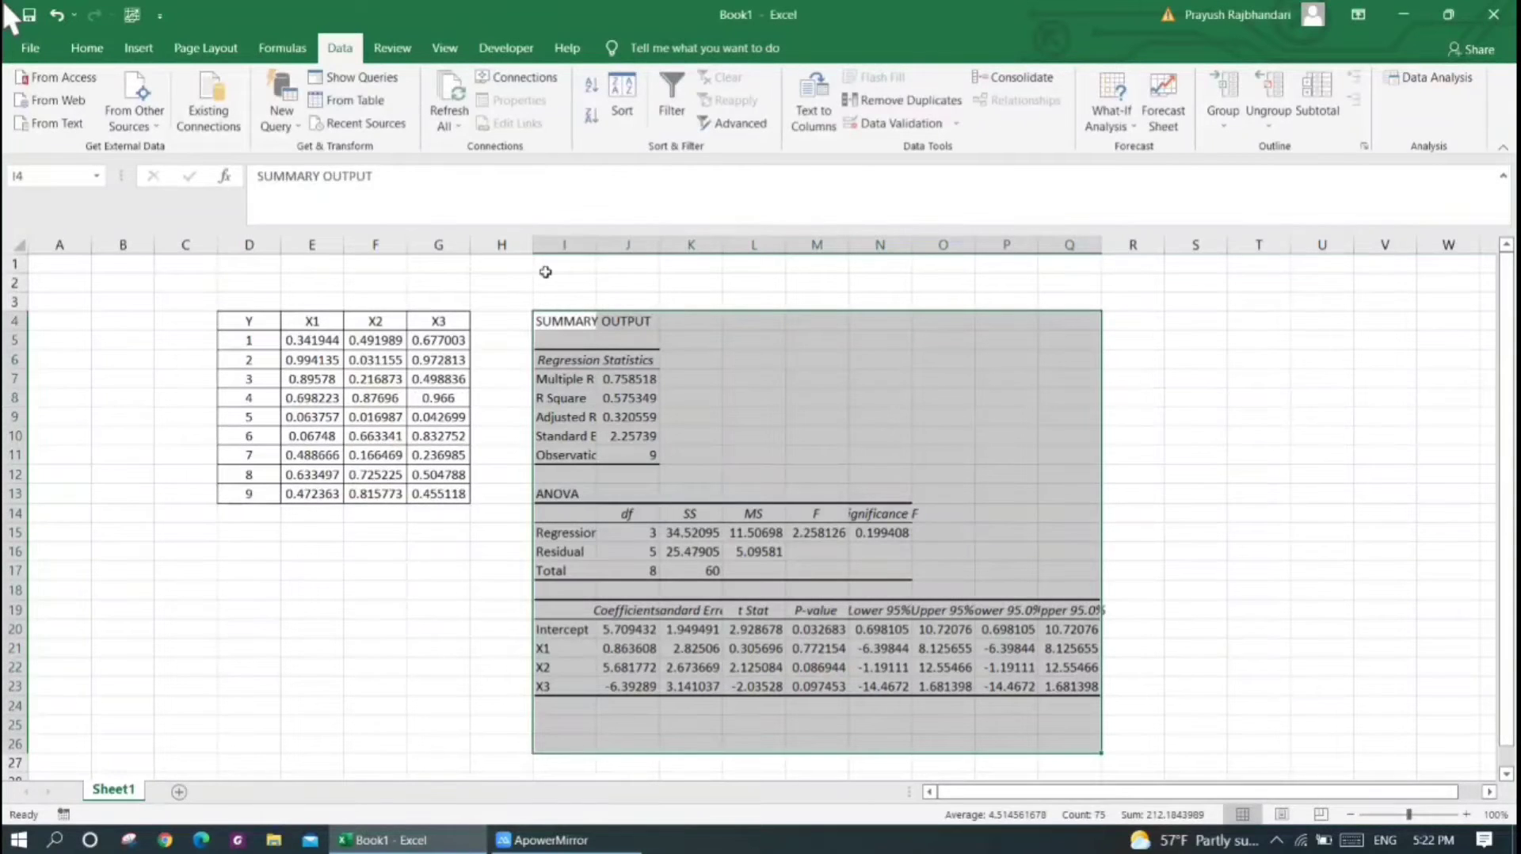
Autofit the width of column I so the labels of the summary output fit
double_click(602, 242)
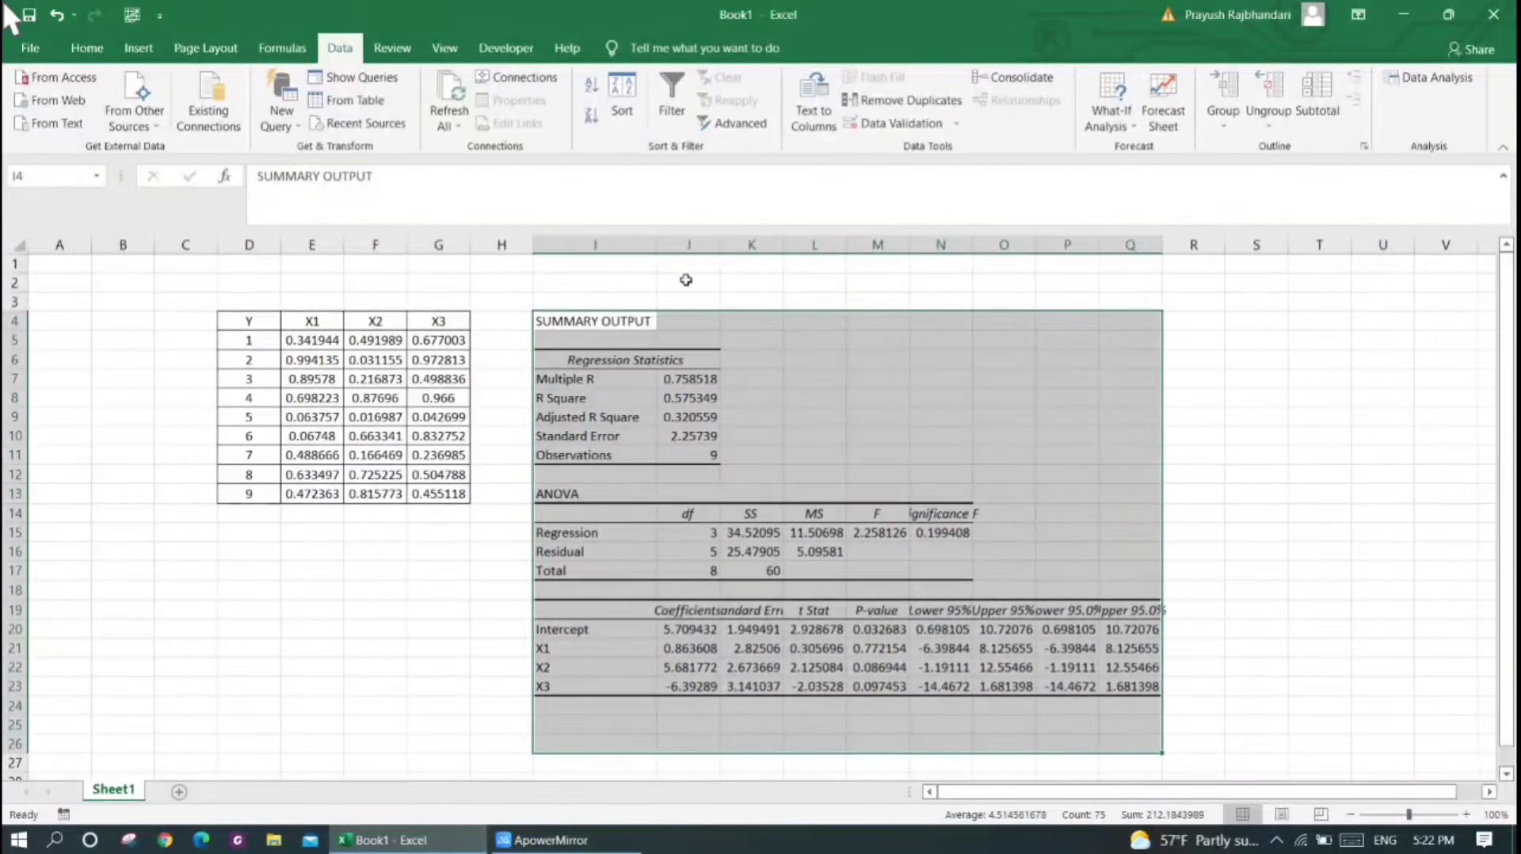
scroll(686, 278, "down", 1)
left_click(801, 341)
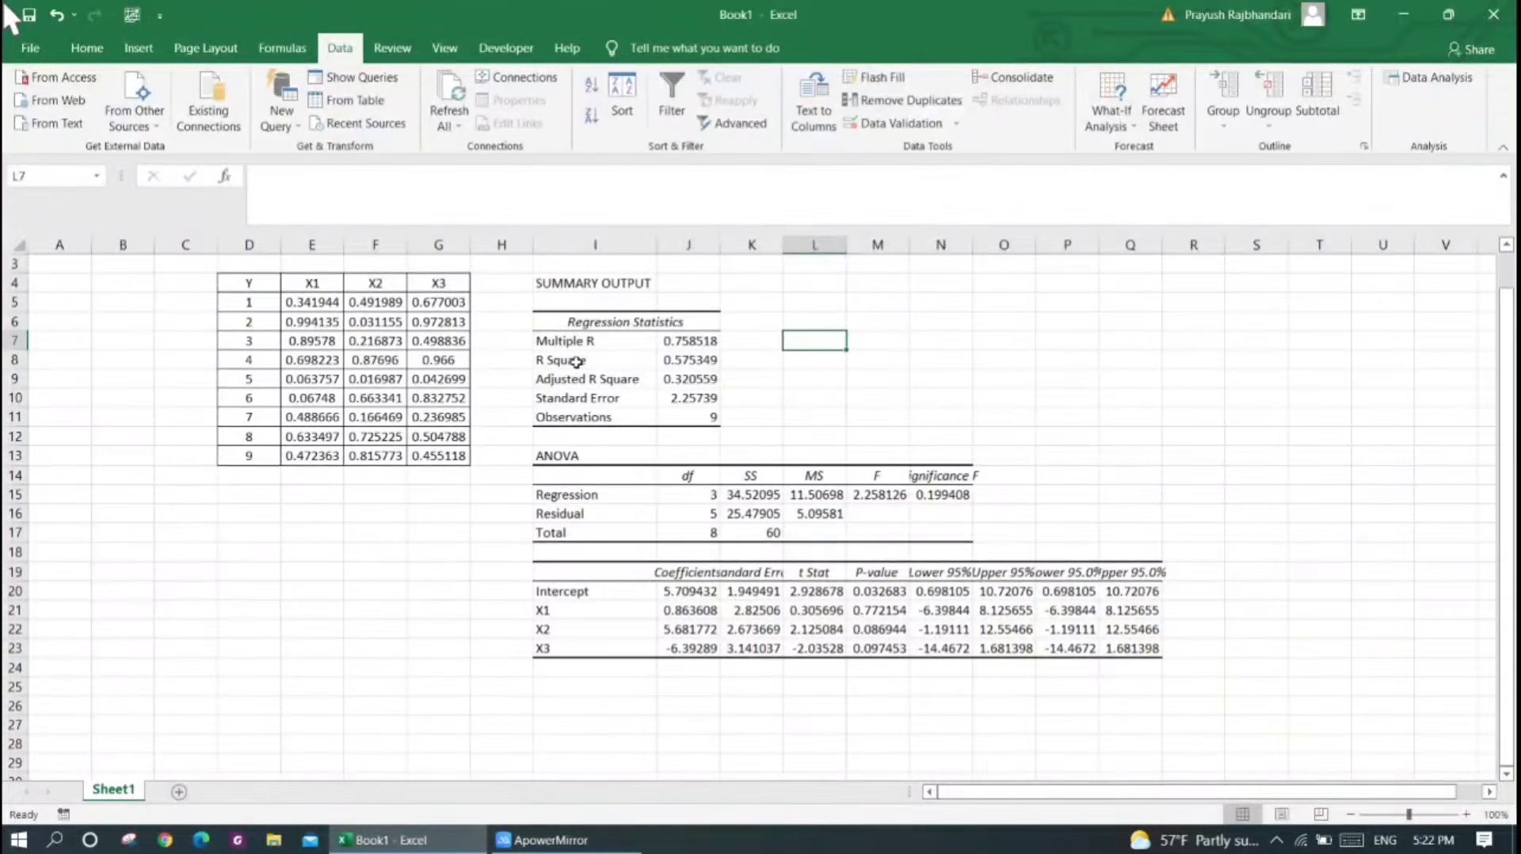
Highlight the R Square cells I8:J8 and the coefficient cells I20:J23, from Intercept to X3, in yellow
left_click_drag(569, 362, 693, 362)
left_click(87, 48)
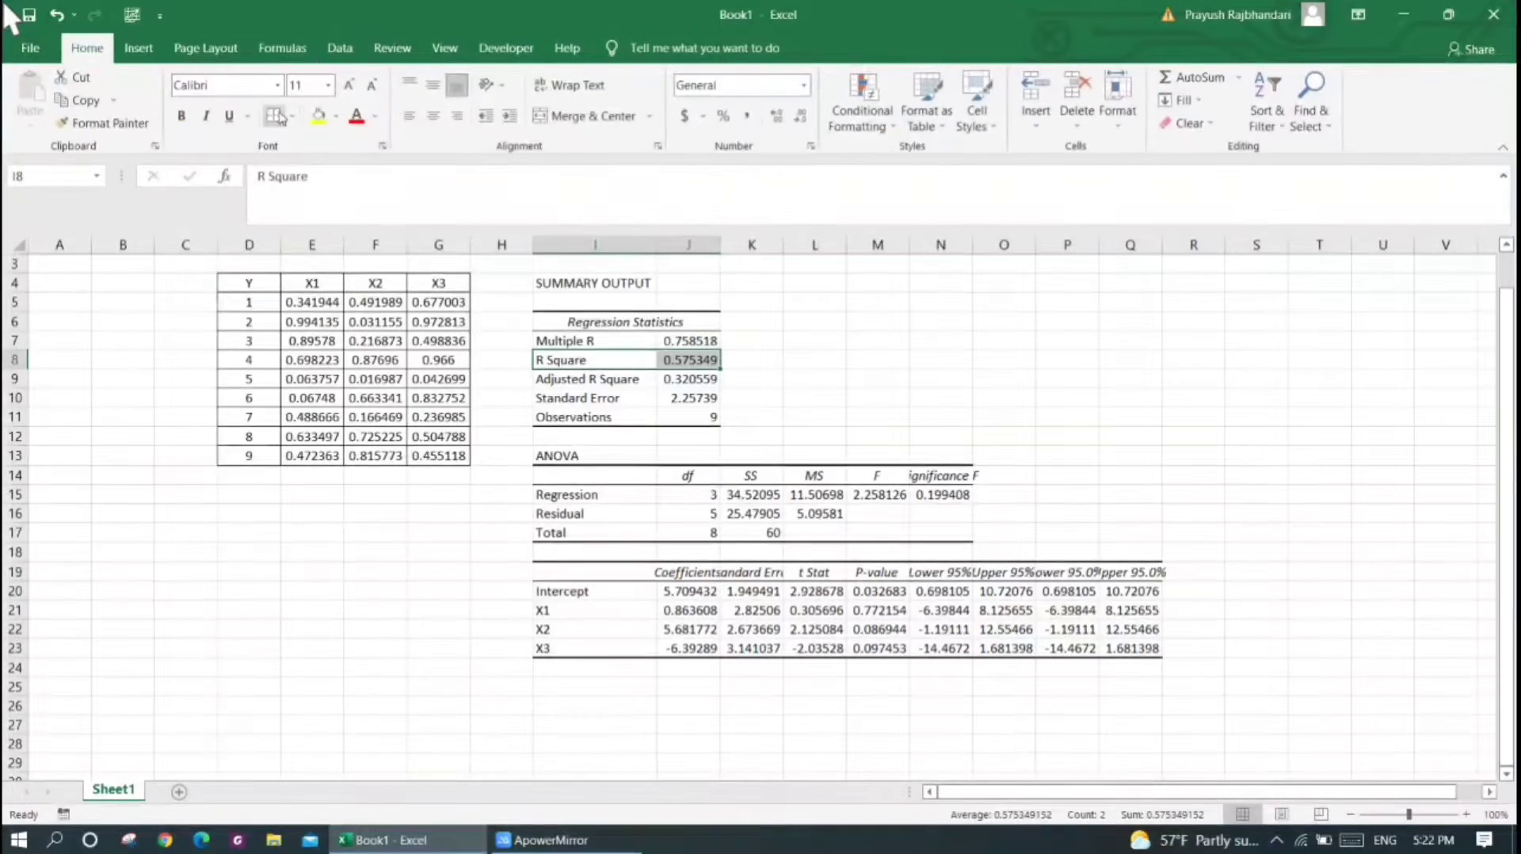
left_click(317, 116)
left_click(598, 587)
left_click_drag(598, 586, 721, 654)
key("F4")
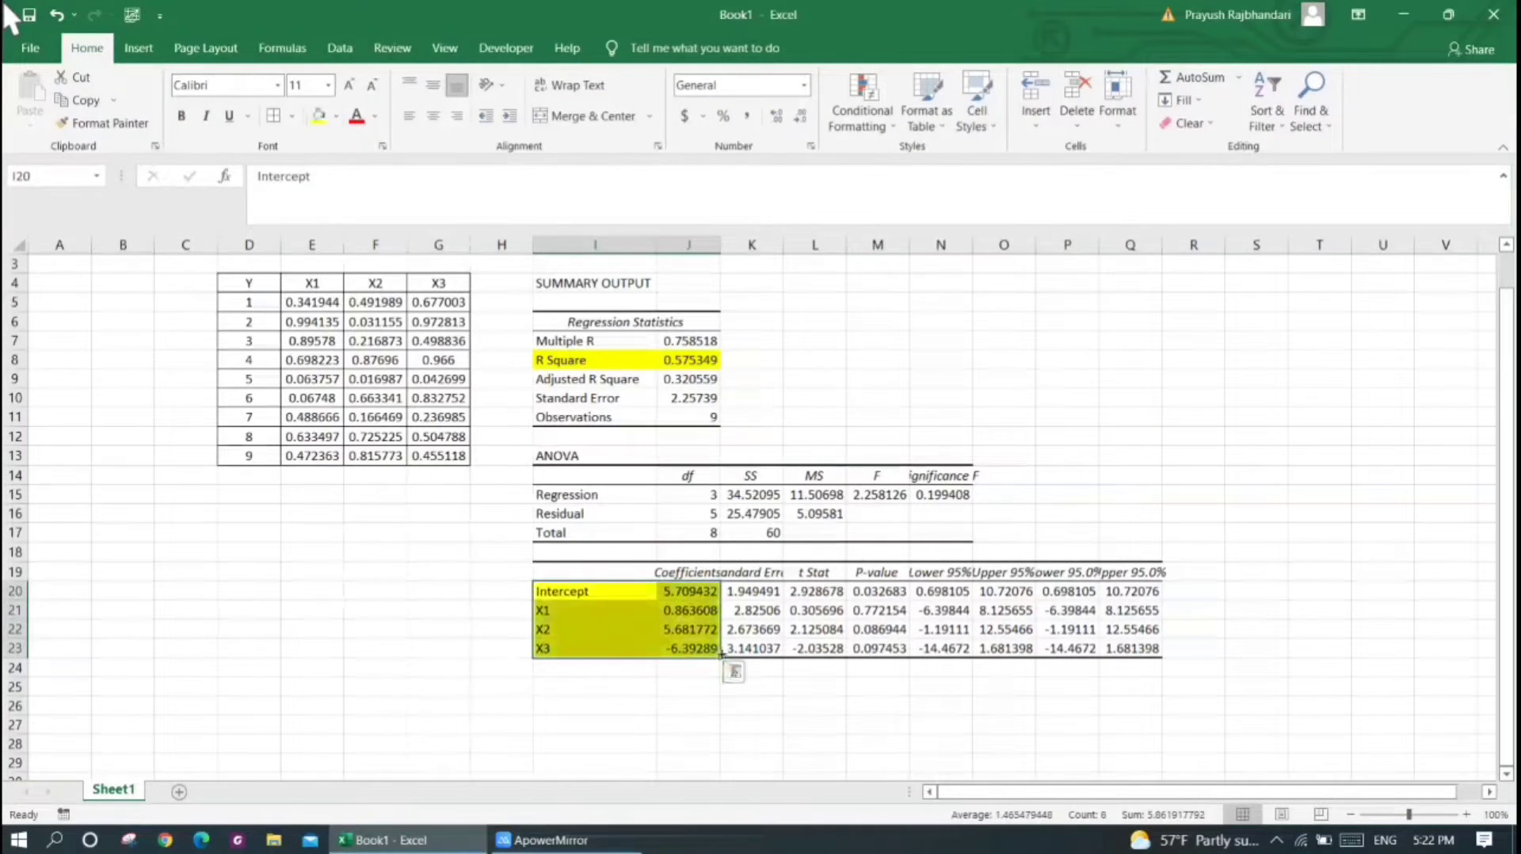
left_click(581, 613)
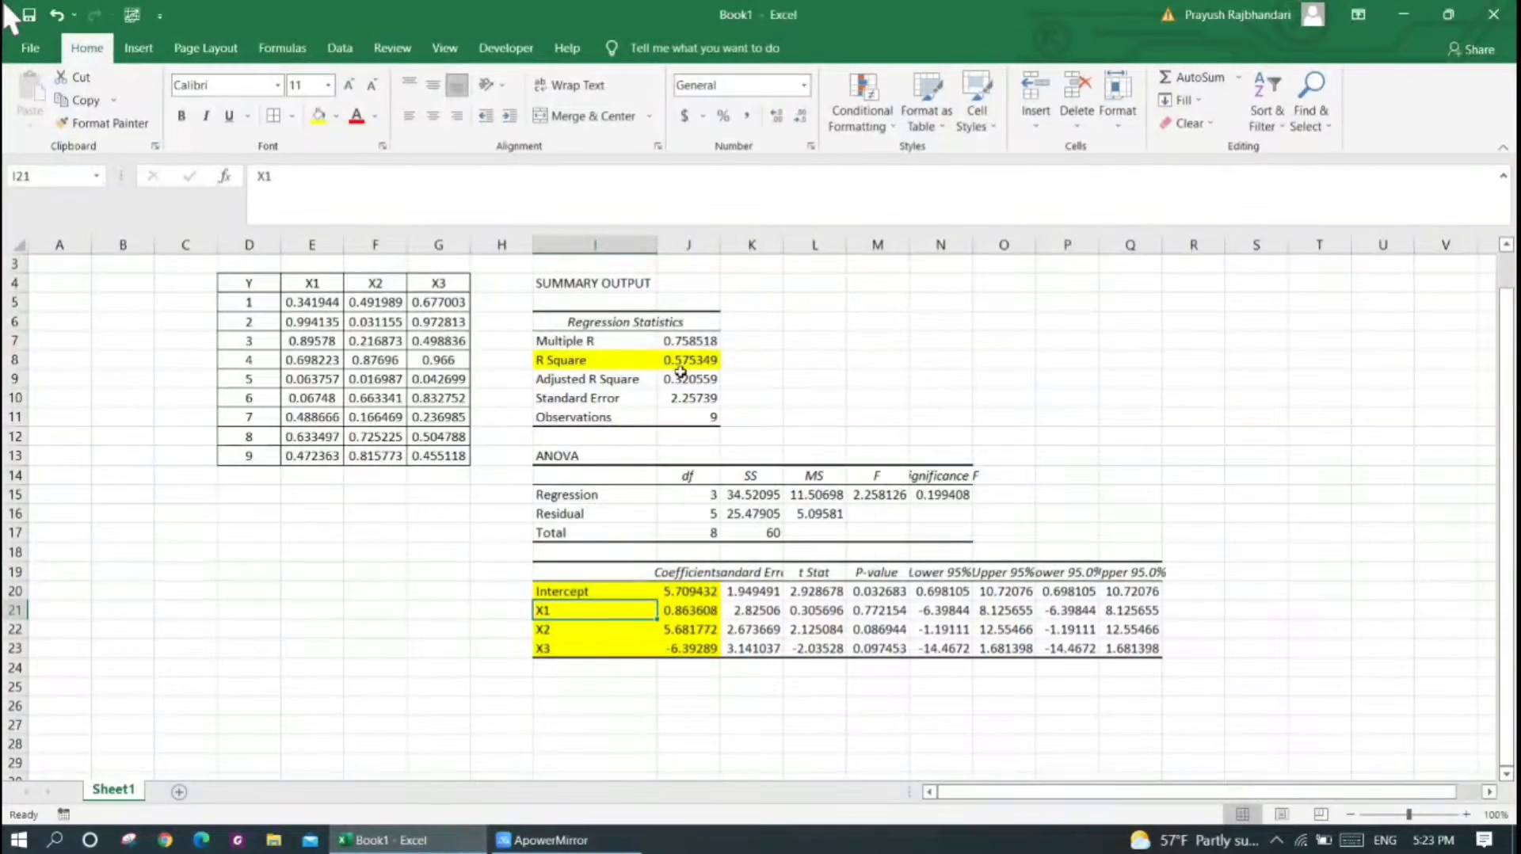
Label cells D16:D19 below the data table as Y, X1, X2 and X3
left_click(263, 516)
type("Y")
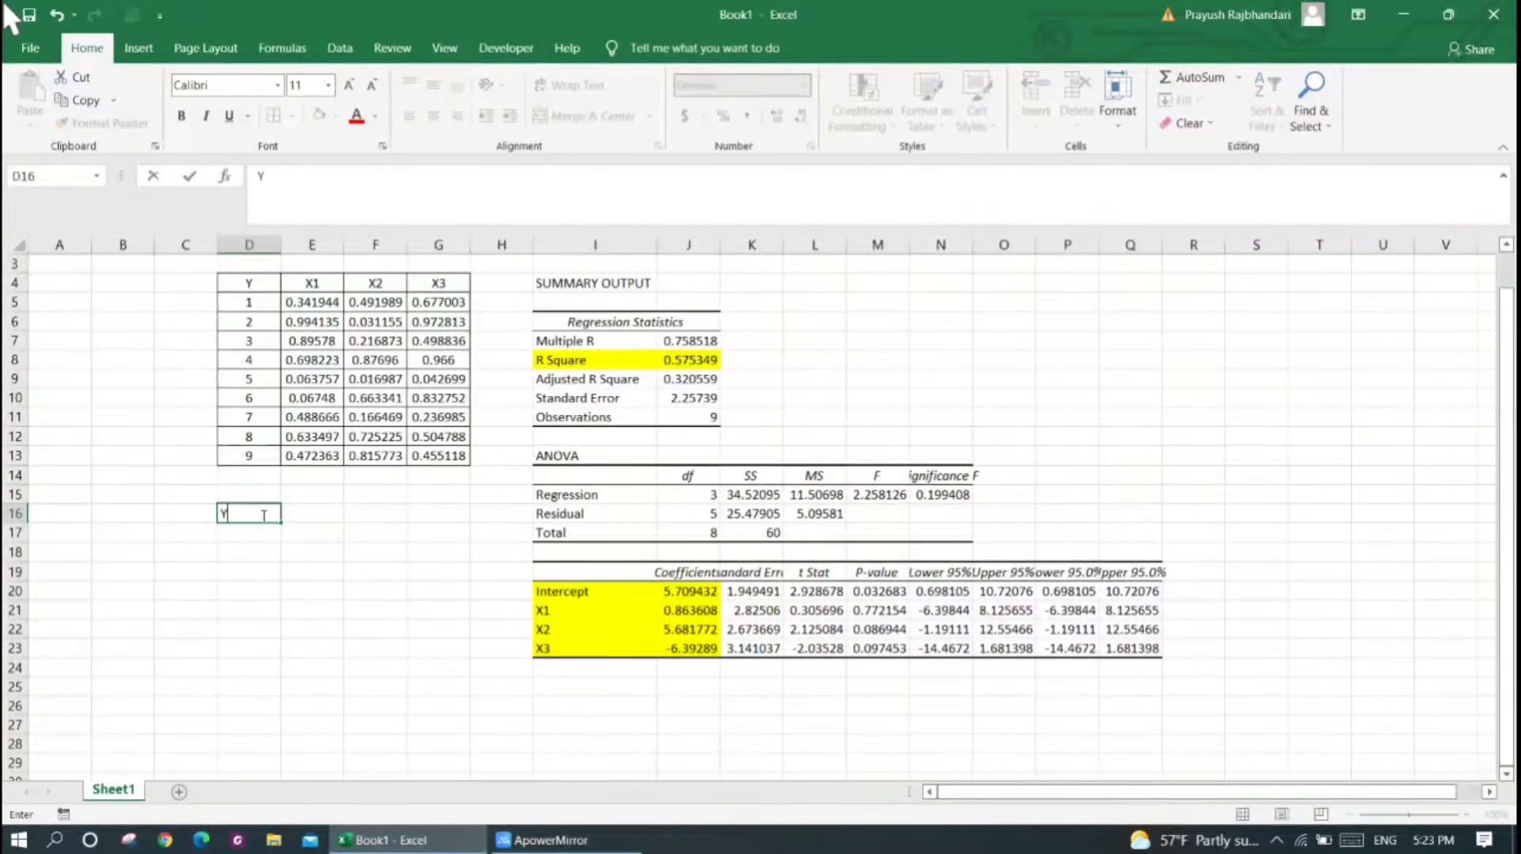
key("Return")
type("X")
key("Return")
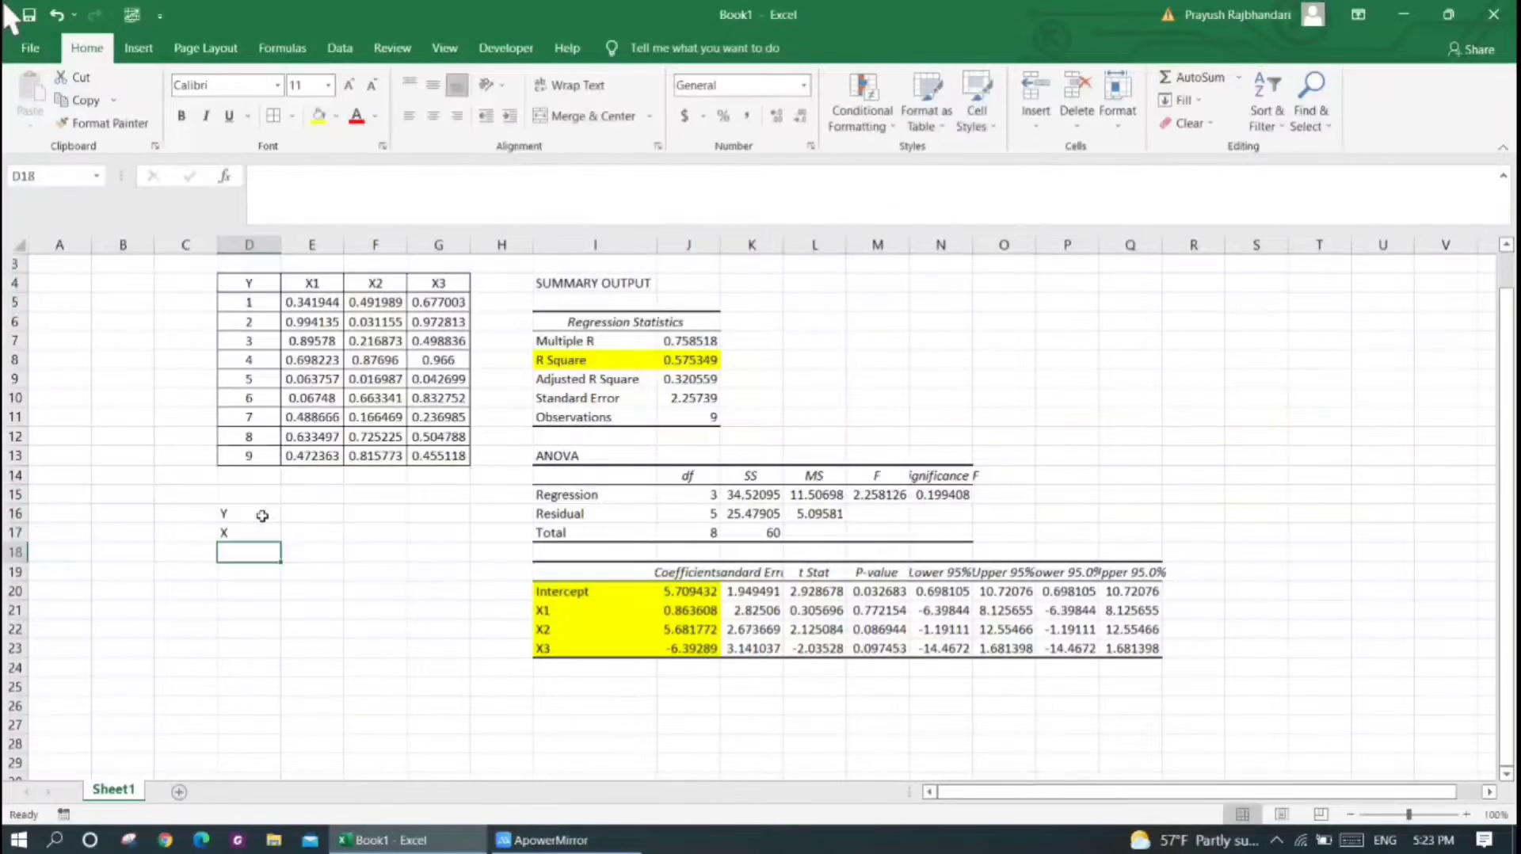
key("Up")
type("X1")
key("Return")
type("X2")
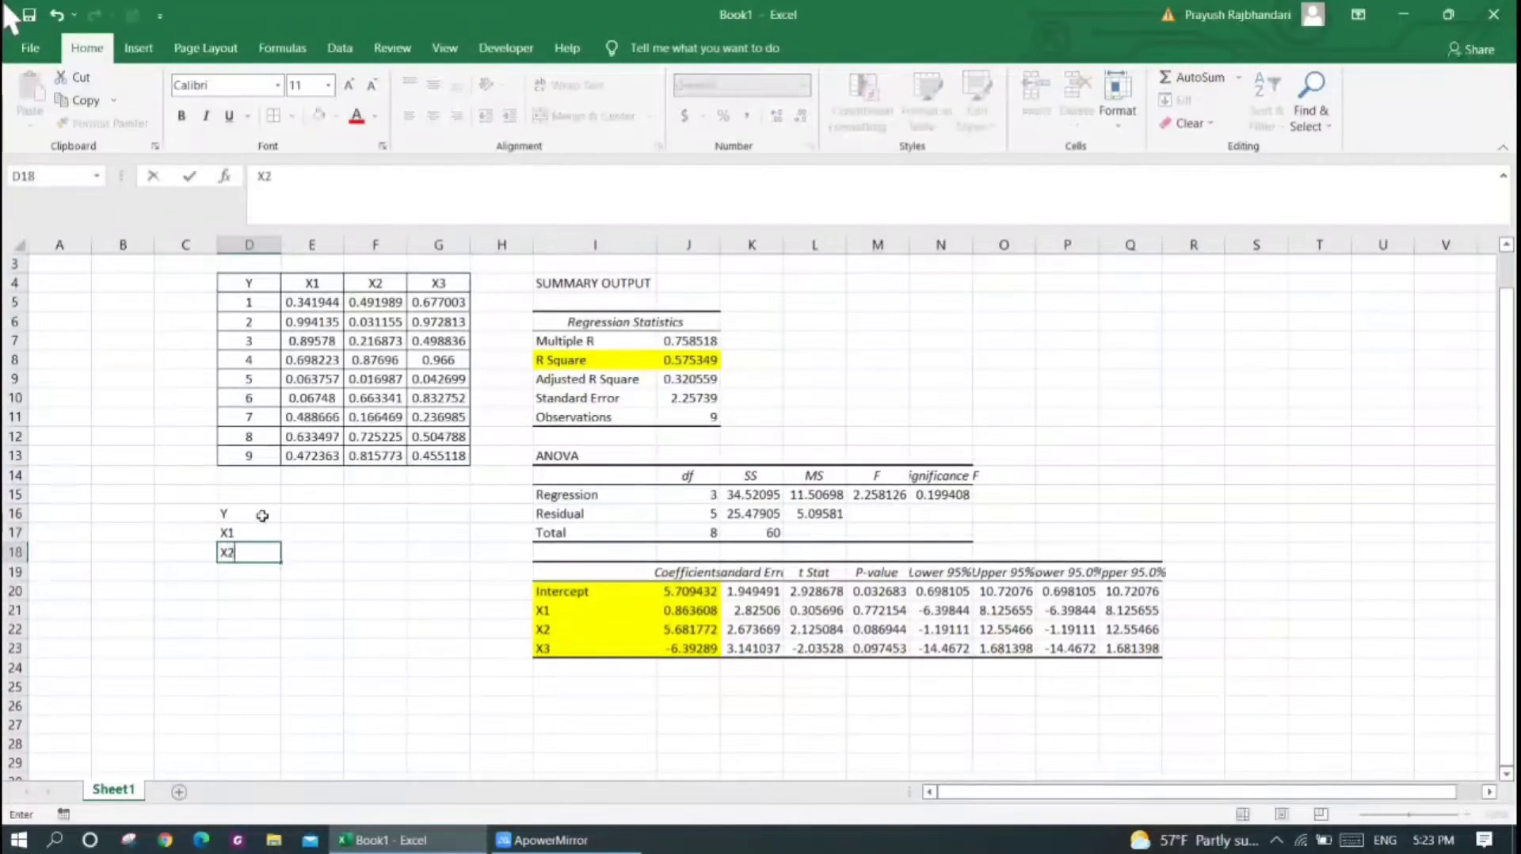
key("Return")
type("X3")
key("Return")
Enter trial values 1, 2 and 3 for X1, X2 and X3 in cells E17:E19
key("Up")
key("Up")
key("Up")
key("Right")
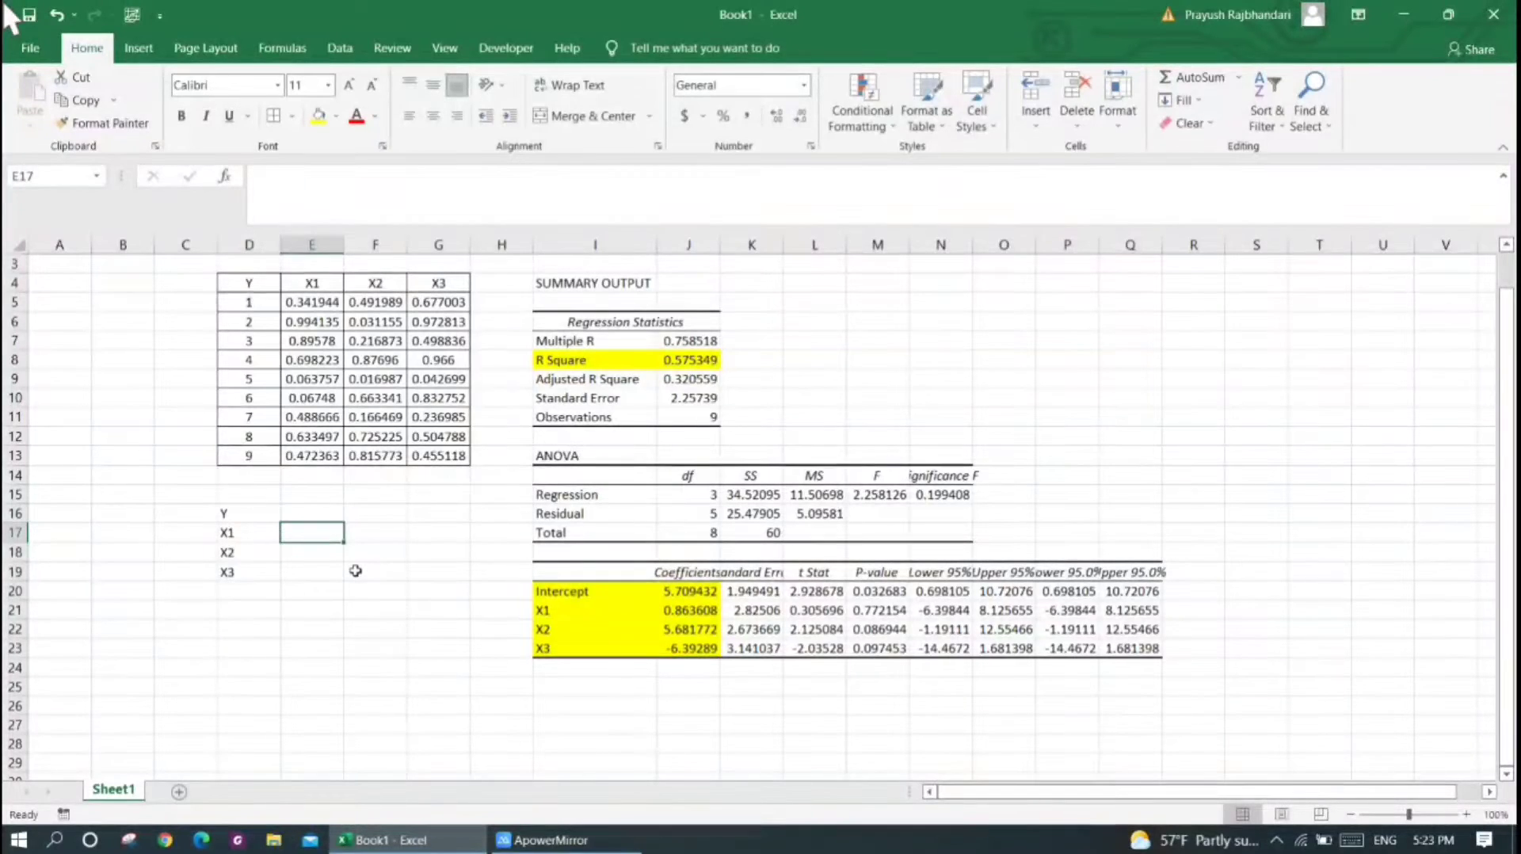
type("1")
key("Return")
type("2")
key("Return")
type("3")
key("Return")
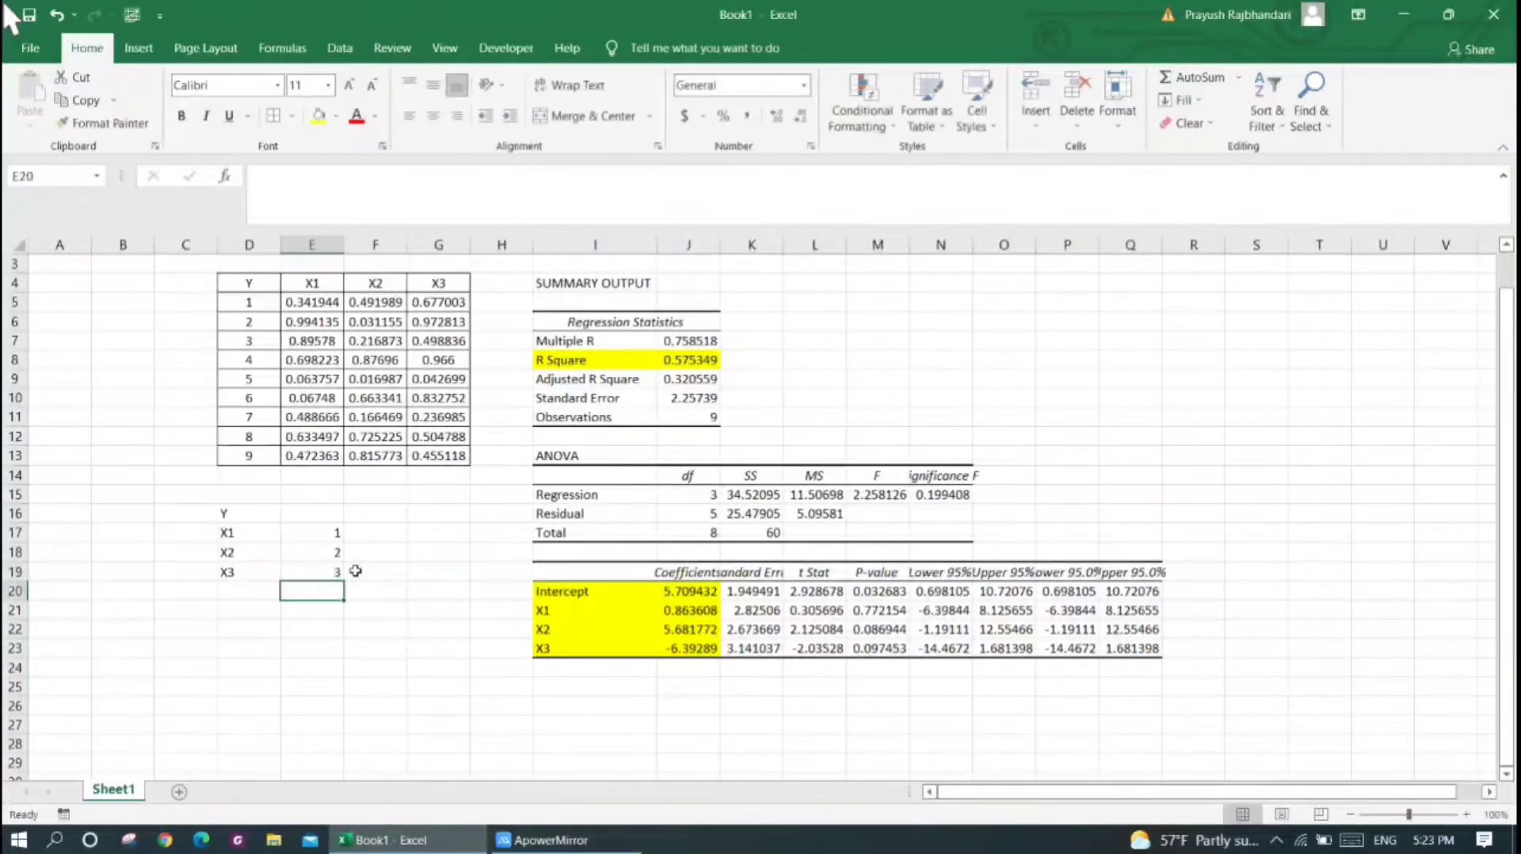
Calculate the predicted Y in cell E16 with the formula =E17*J21+E18*J22+E19*J23+J20
key("Up")
key("Up")
key("Up")
key("Up")
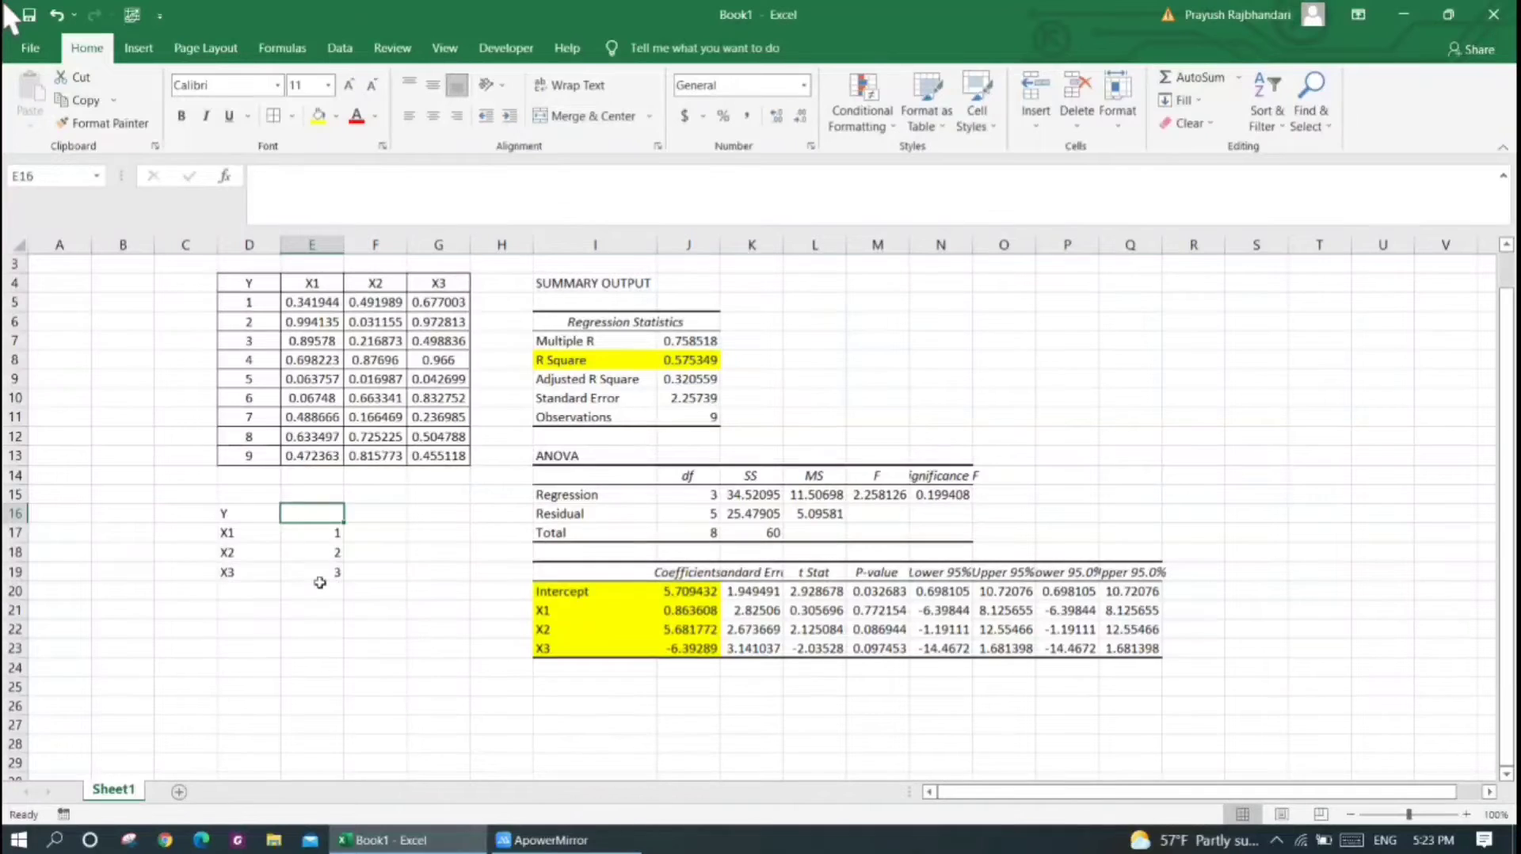
type("=")
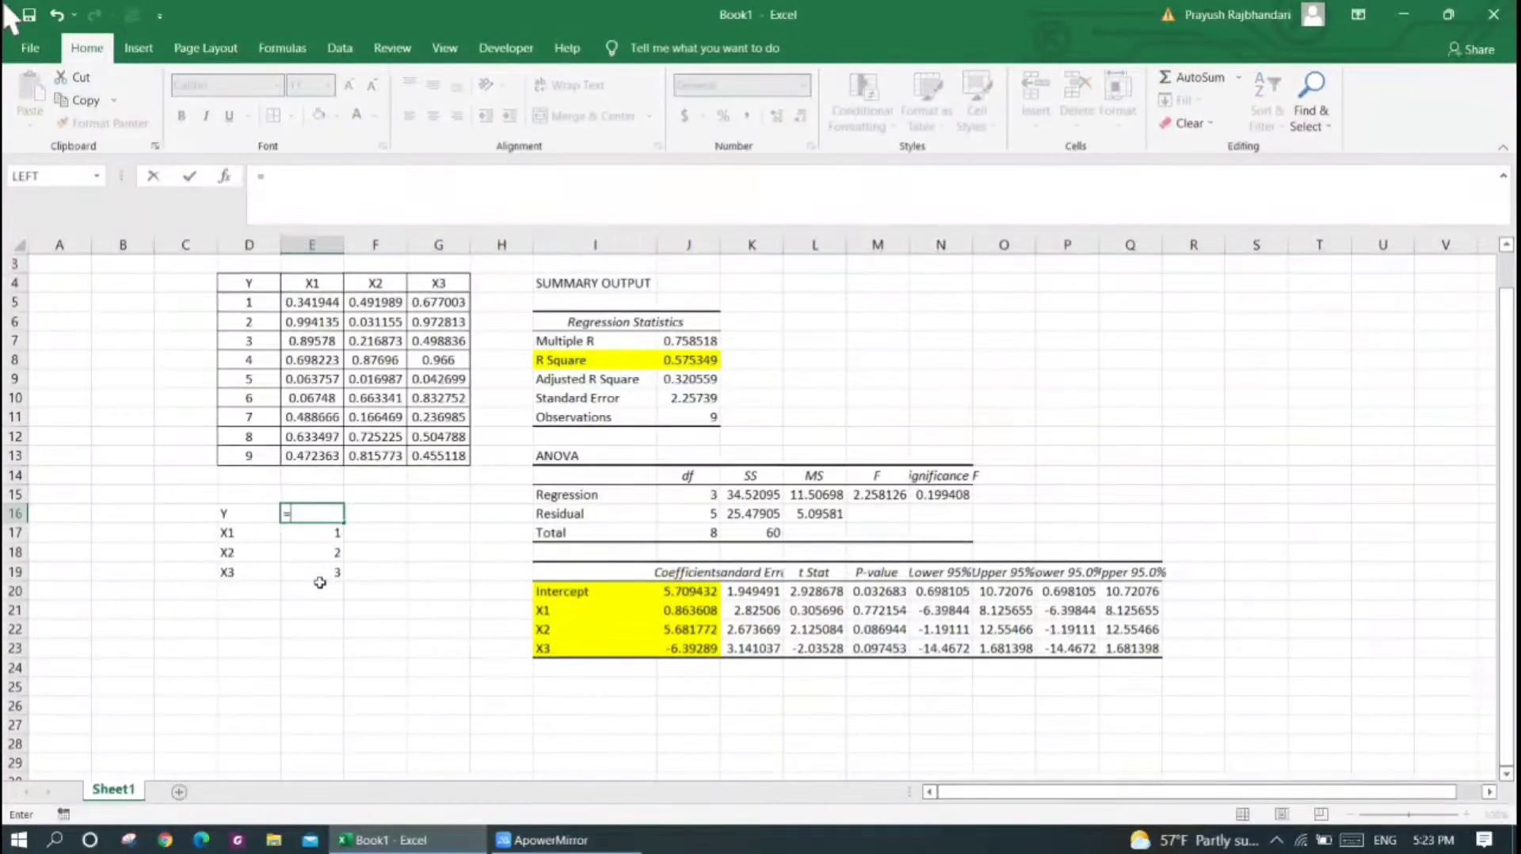
left_click(309, 534)
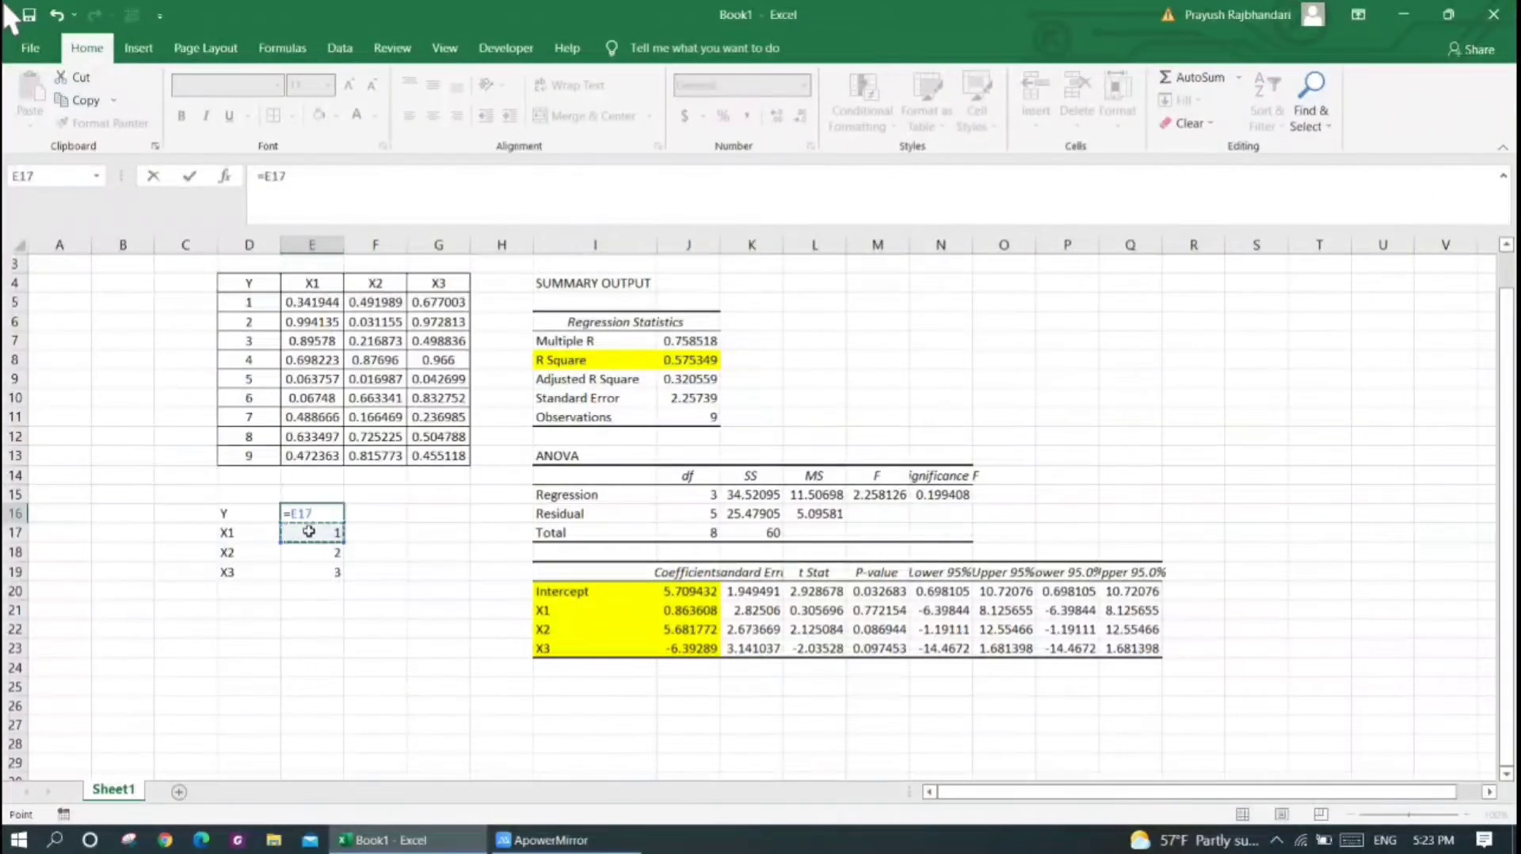
type("*")
left_click(664, 612)
type("+")
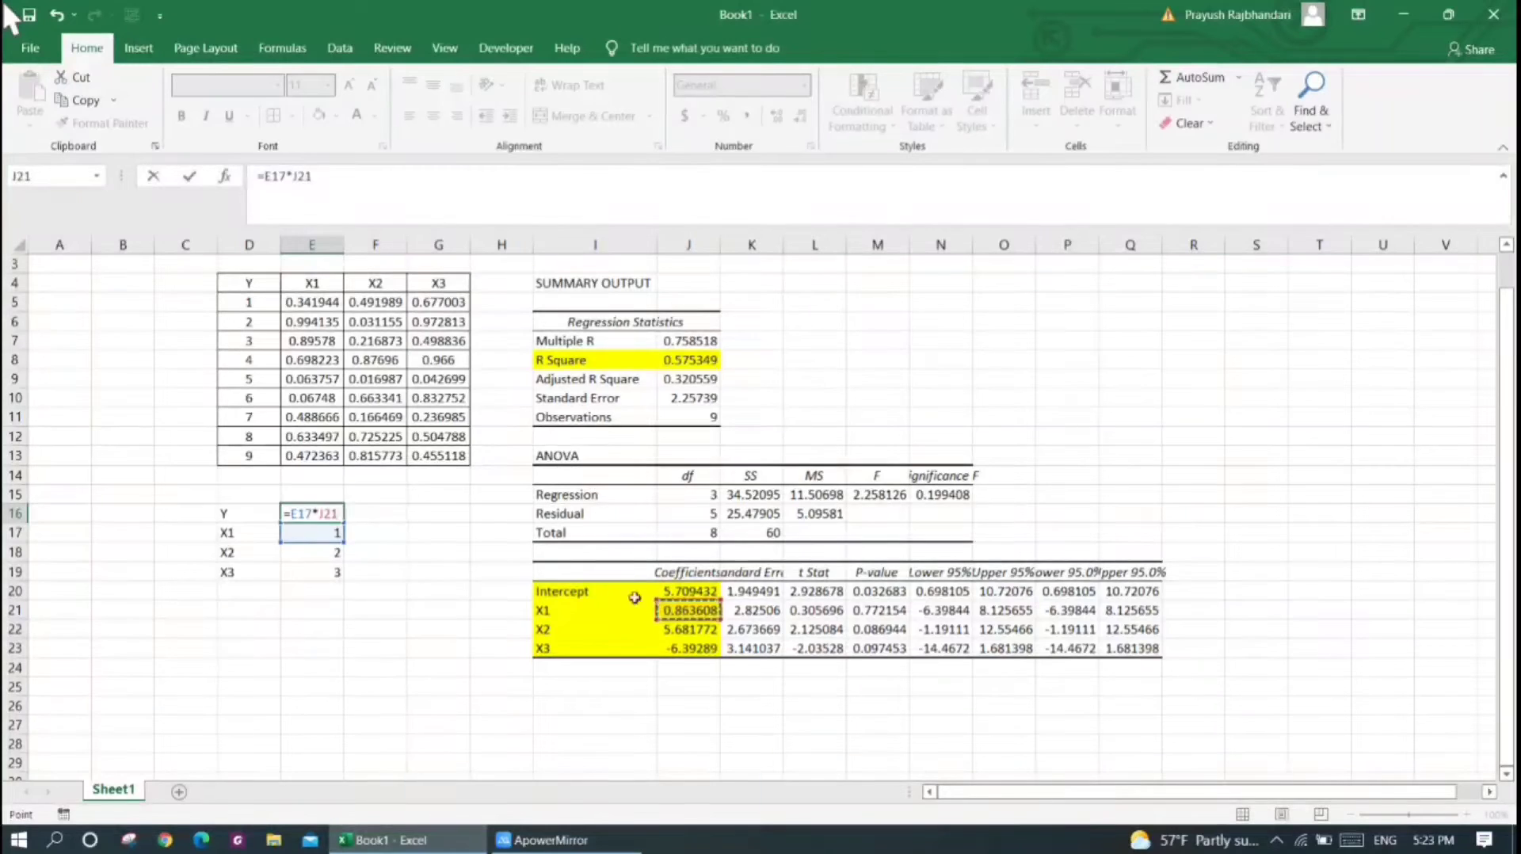
left_click(303, 548)
type("*")
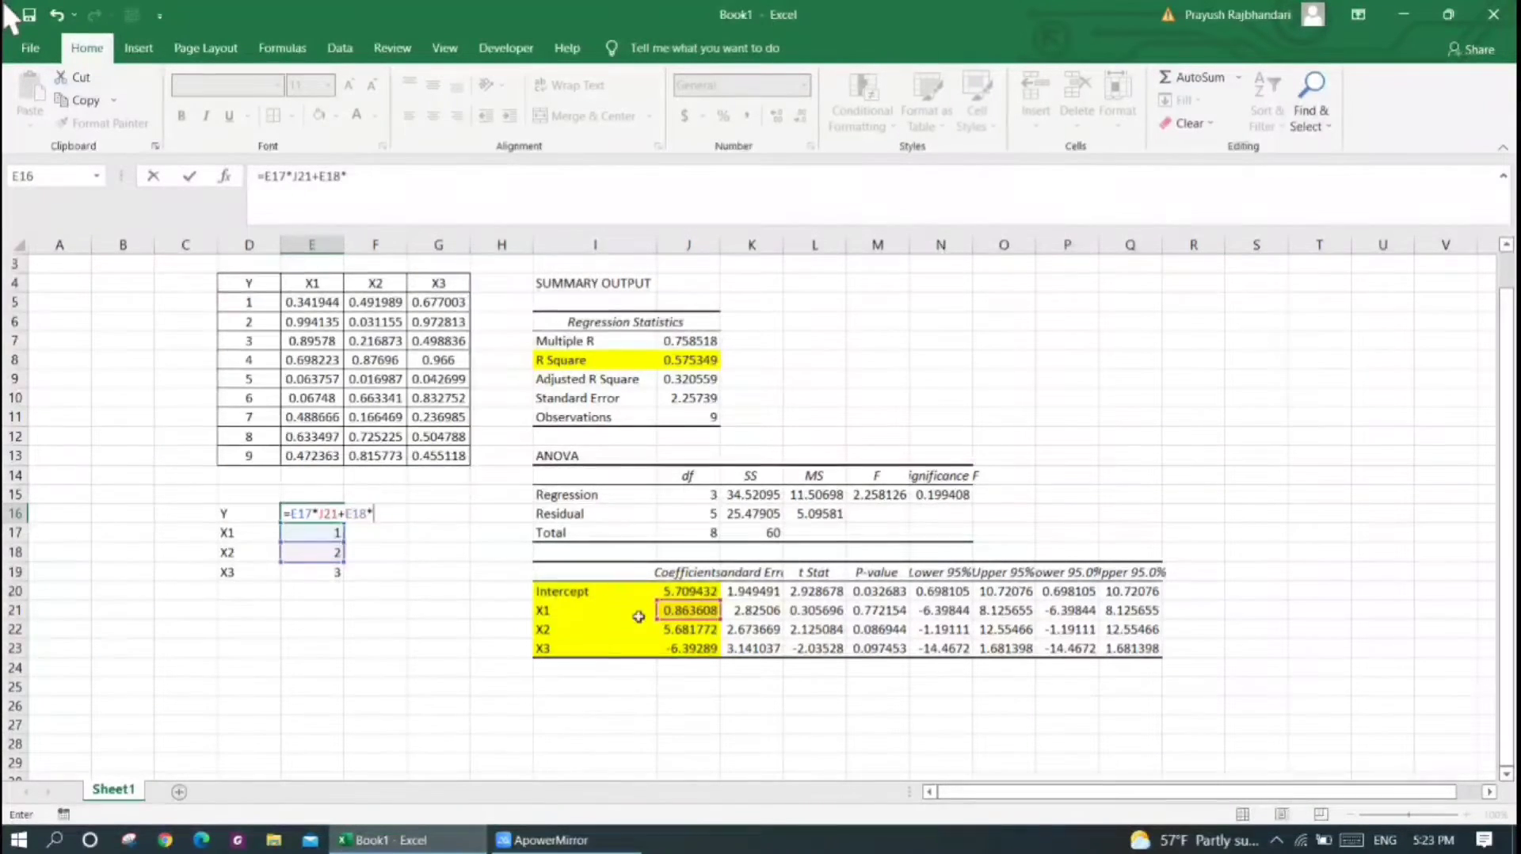
left_click(694, 631)
type("+")
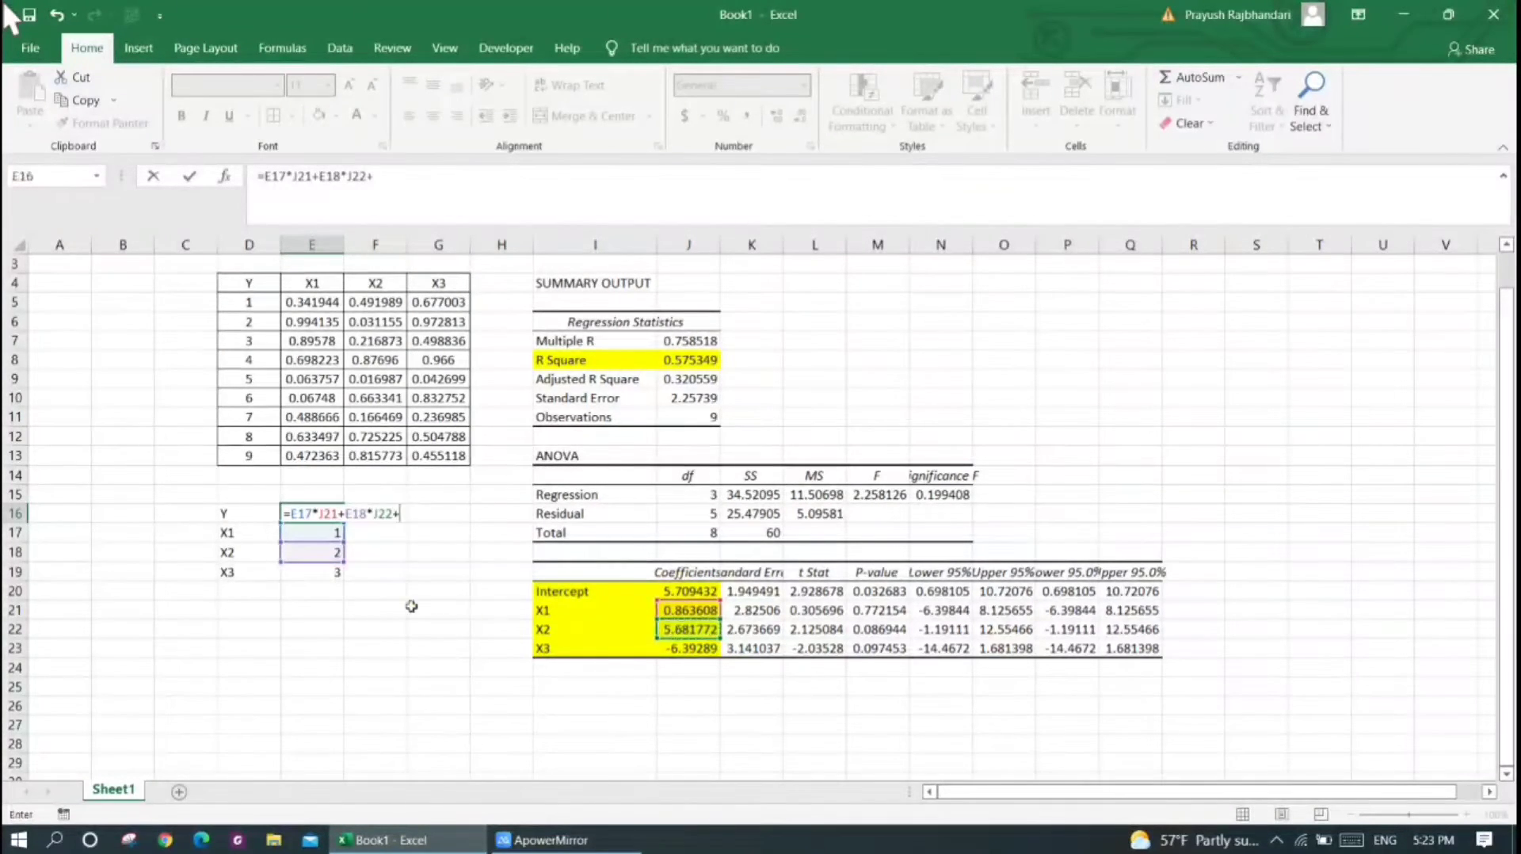
left_click(308, 574)
type("*")
left_click(673, 648)
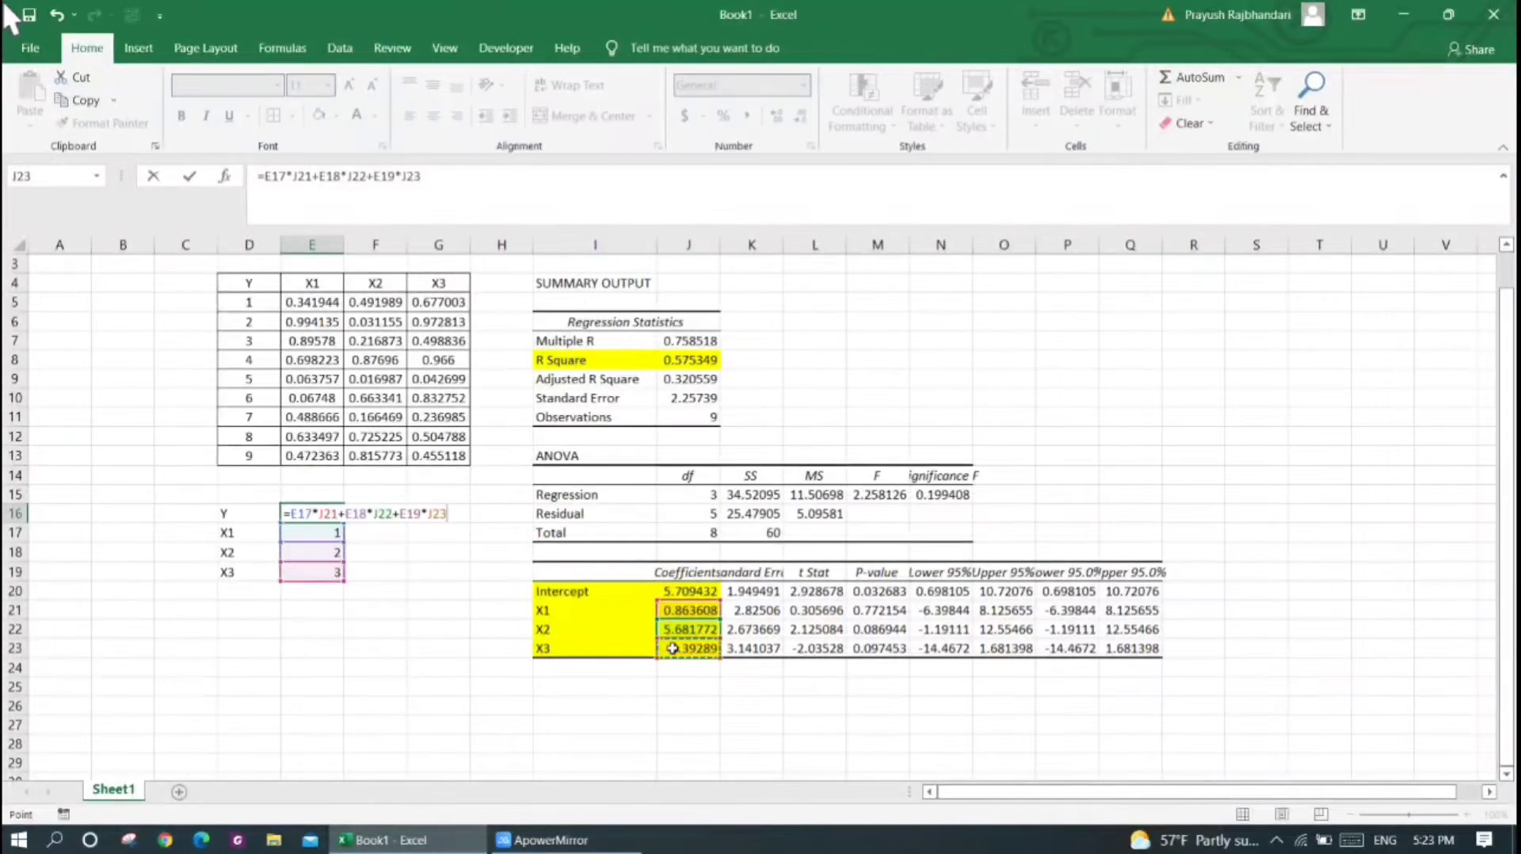
type("+")
left_click(686, 591)
key("Return")
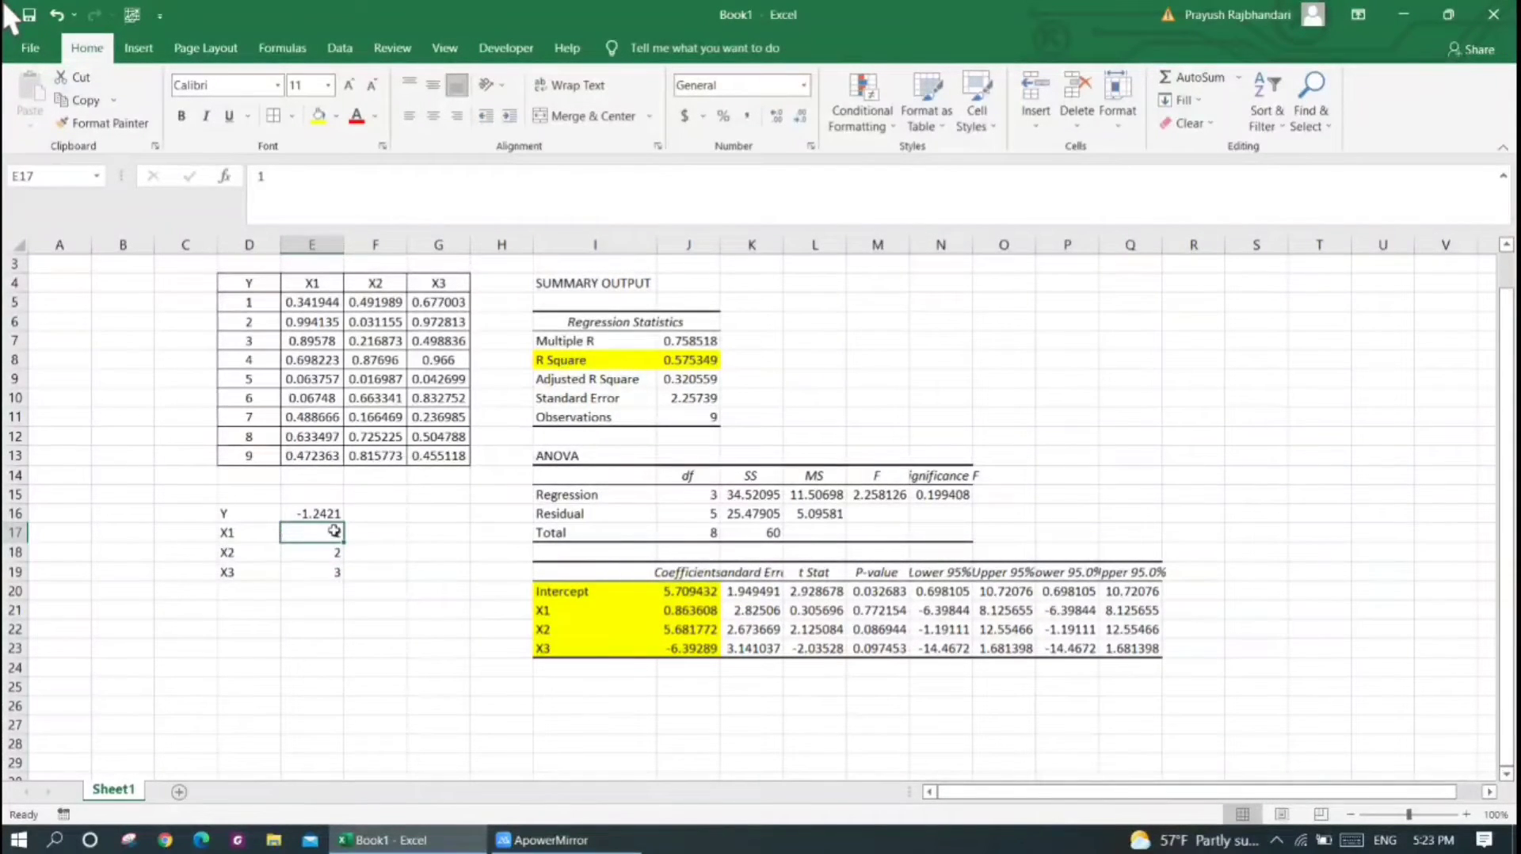
left_click_drag(234, 534, 310, 569)
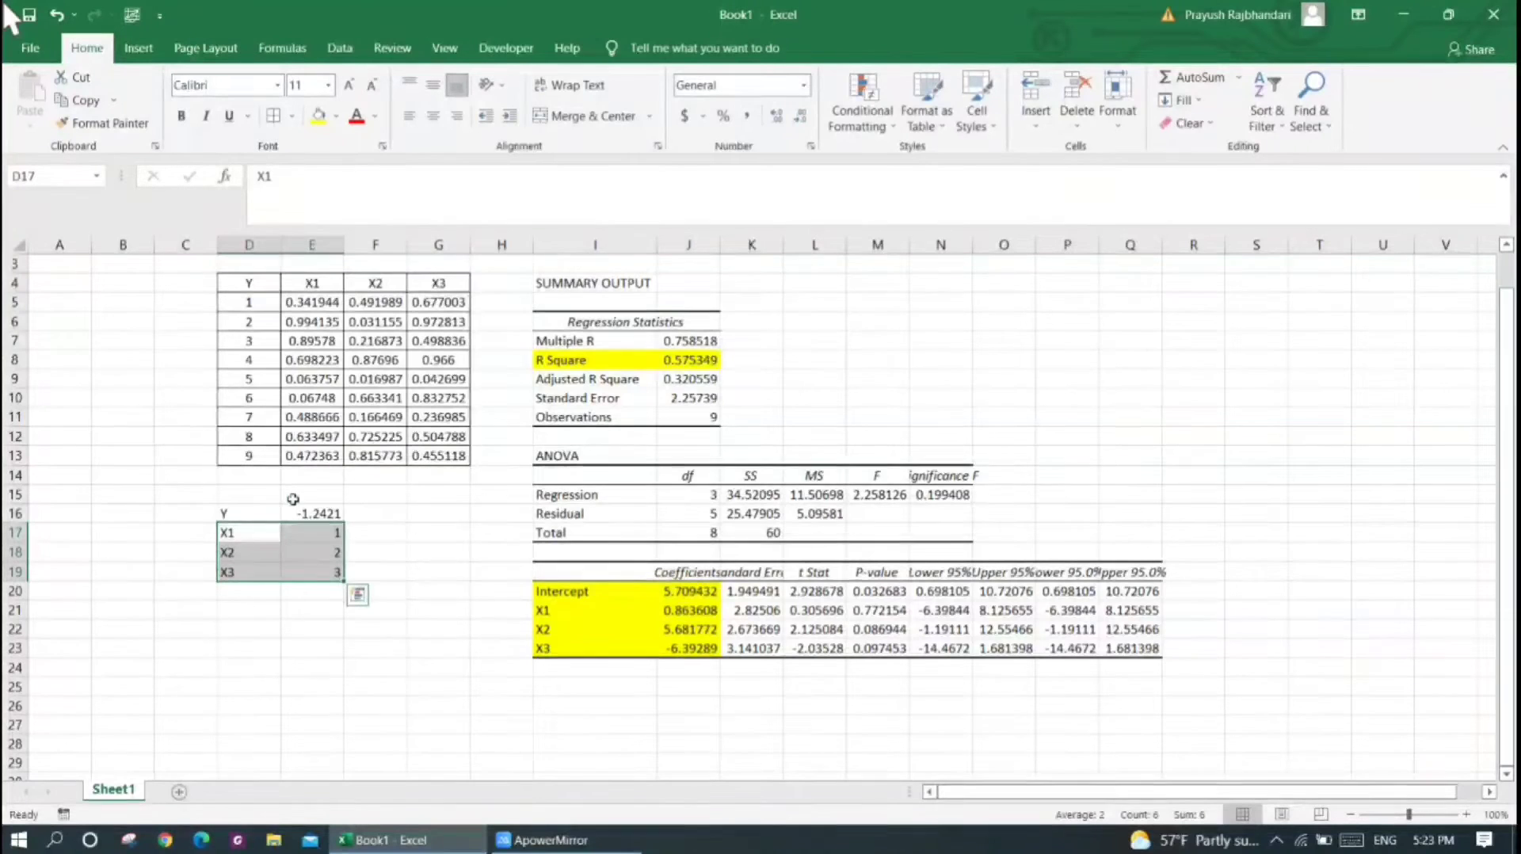
left_click(387, 514)
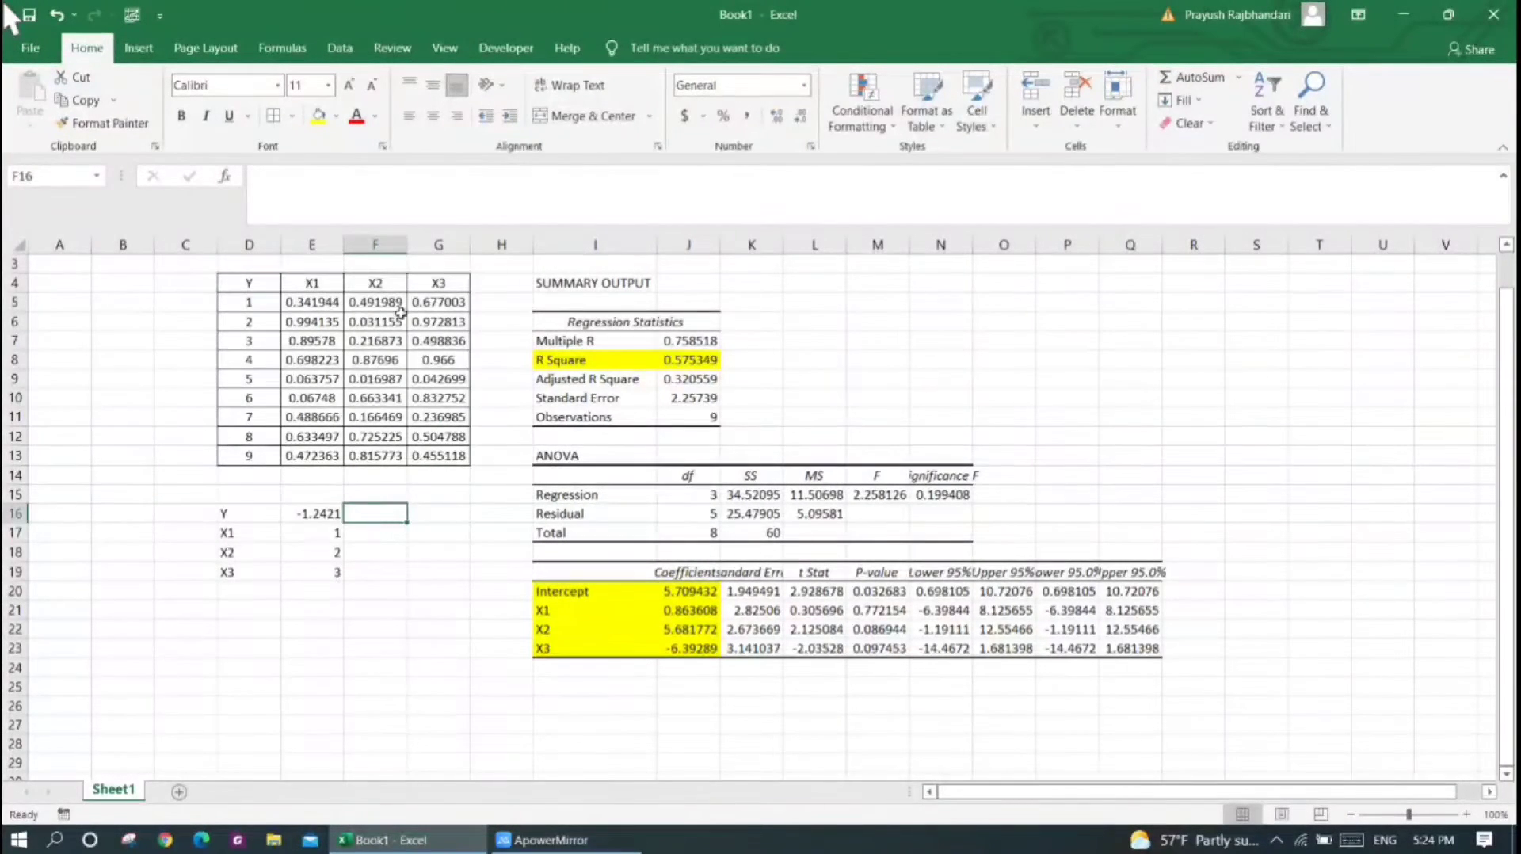
Copy the first observation's X1 value from E5 into the prediction table's X1 cell, E17
left_click(306, 304)
key("ctrl+c")
left_click(317, 531)
key("ctrl+v")
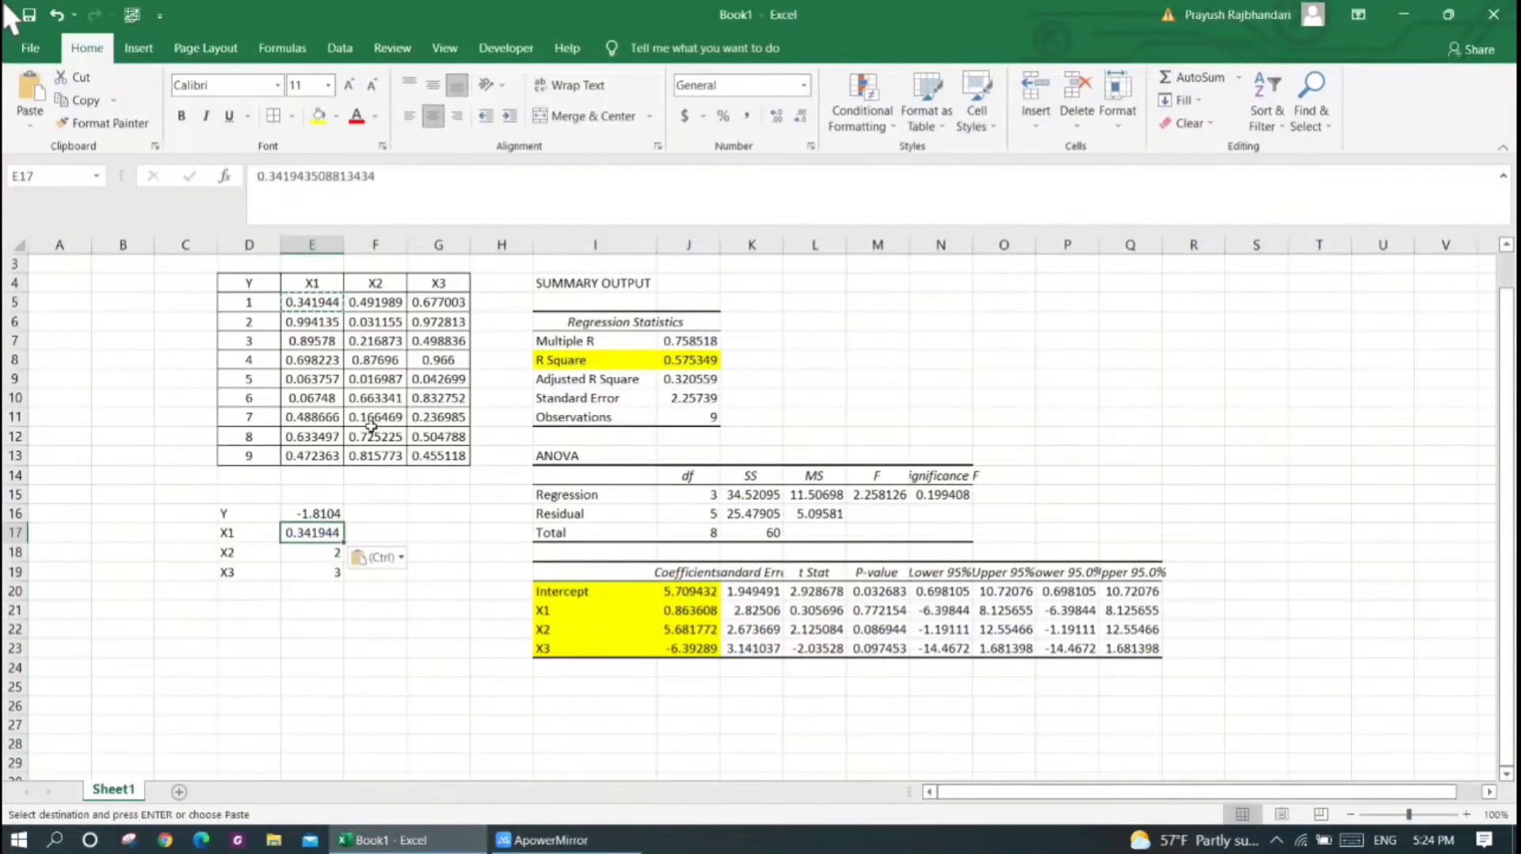
key("Escape")
Copy the first observation's X2 value from F5 into the prediction table's X2 cell, E18
left_click(374, 302)
key("ctrl+c")
left_click(325, 550)
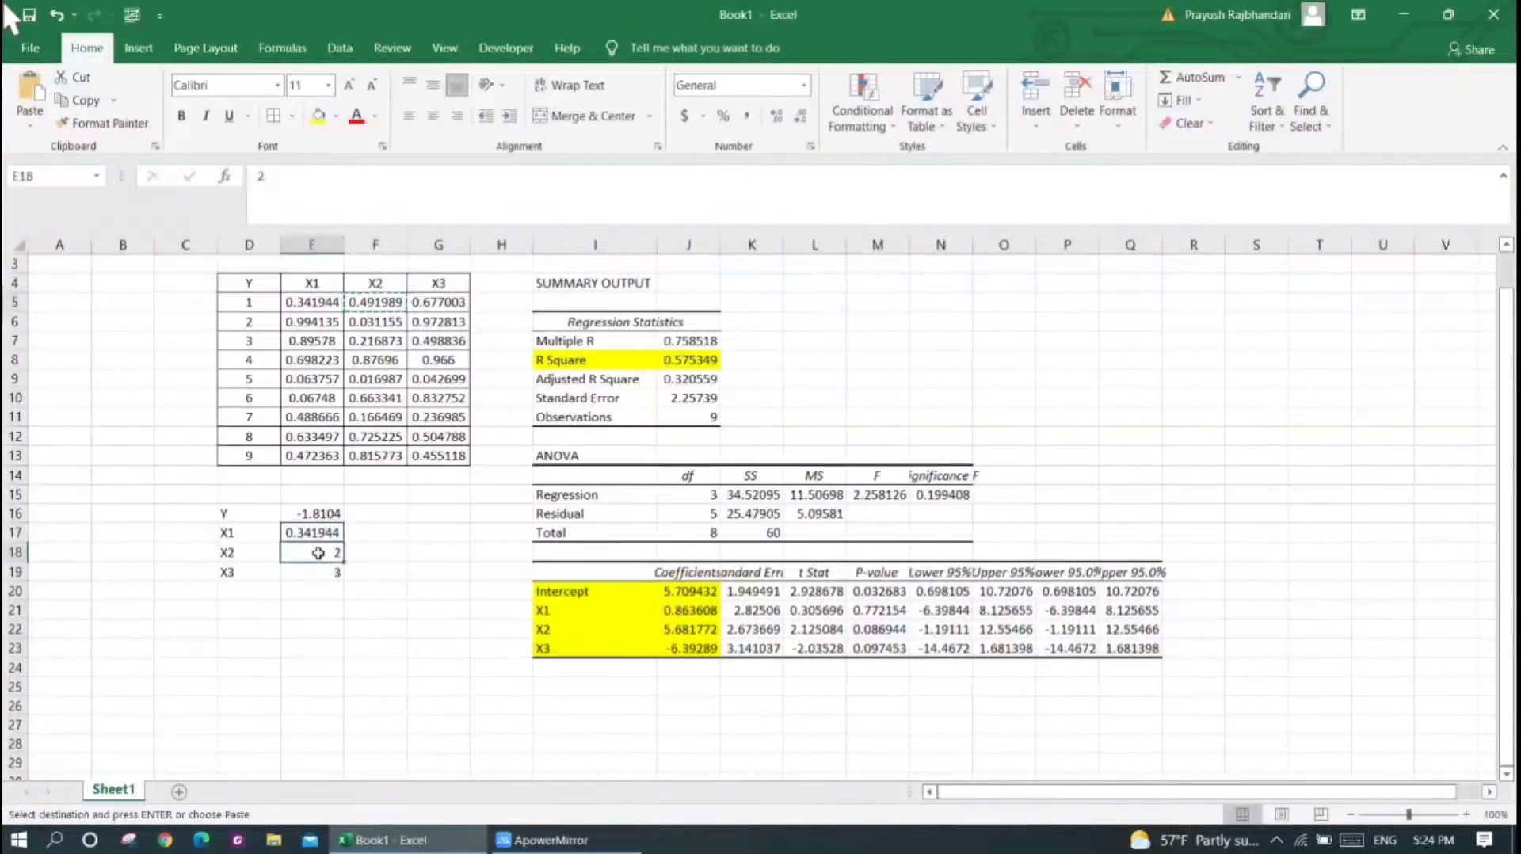
key("ctrl+v")
key("Escape")
Copy the first observation's X3 value from G5 into the prediction table's X3 cell, E19
left_click(438, 302)
key("ctrl+c")
left_click(321, 572)
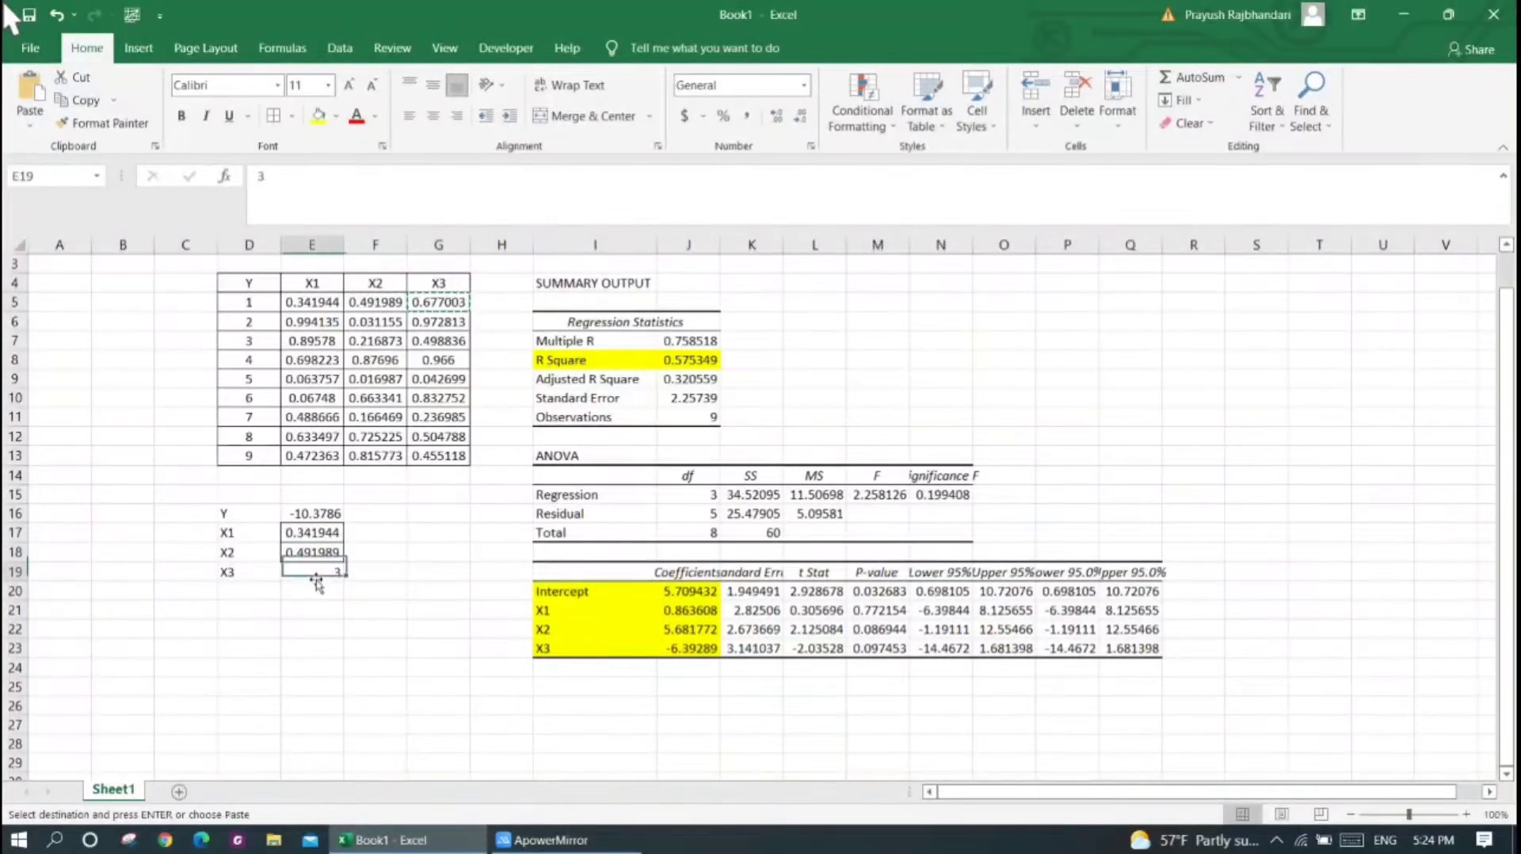
key("ctrl+v")
key("Escape")
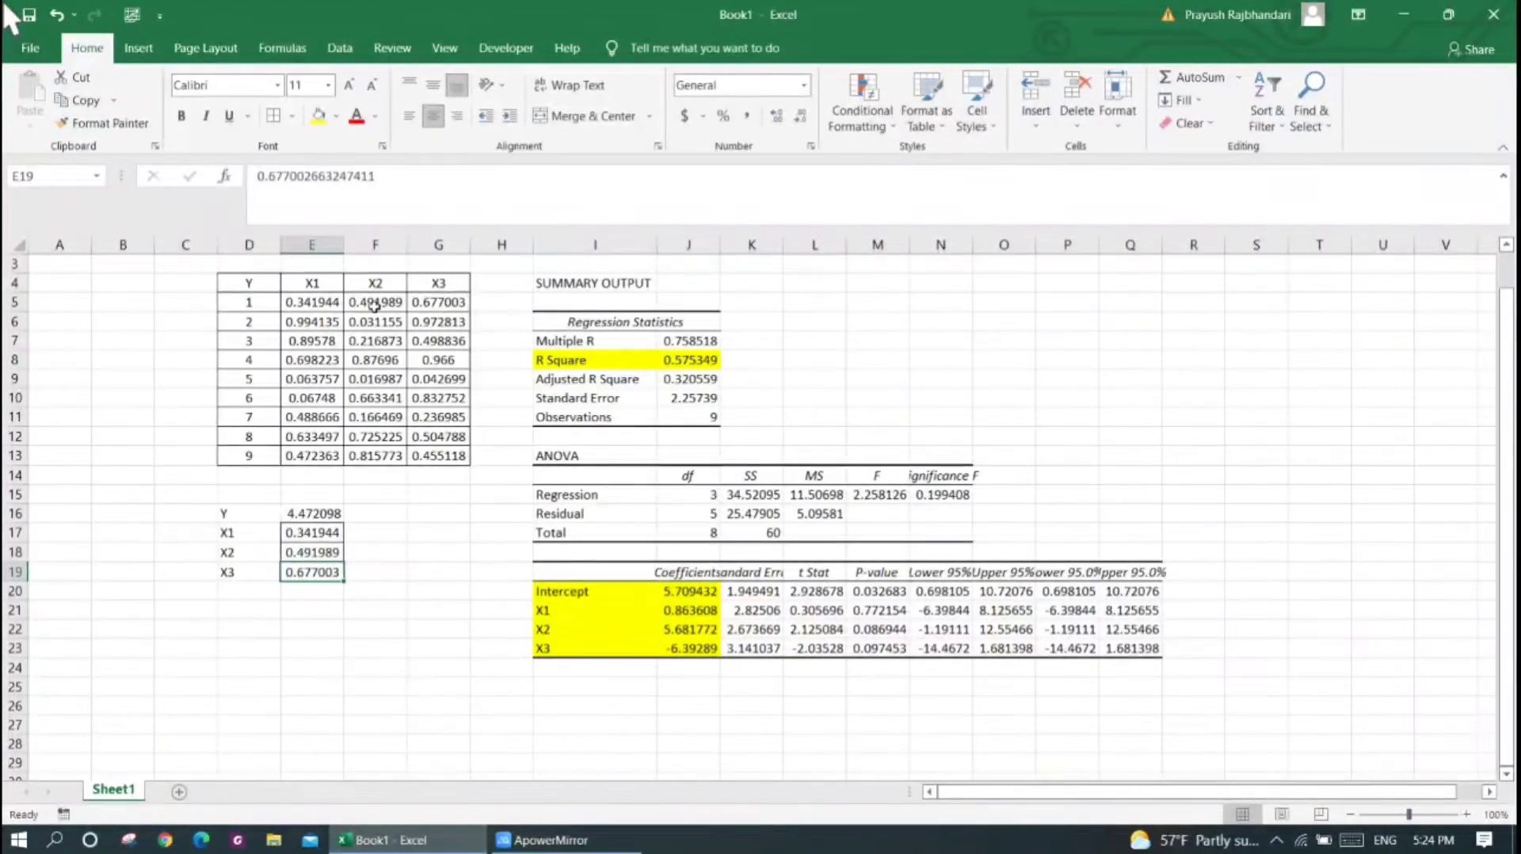